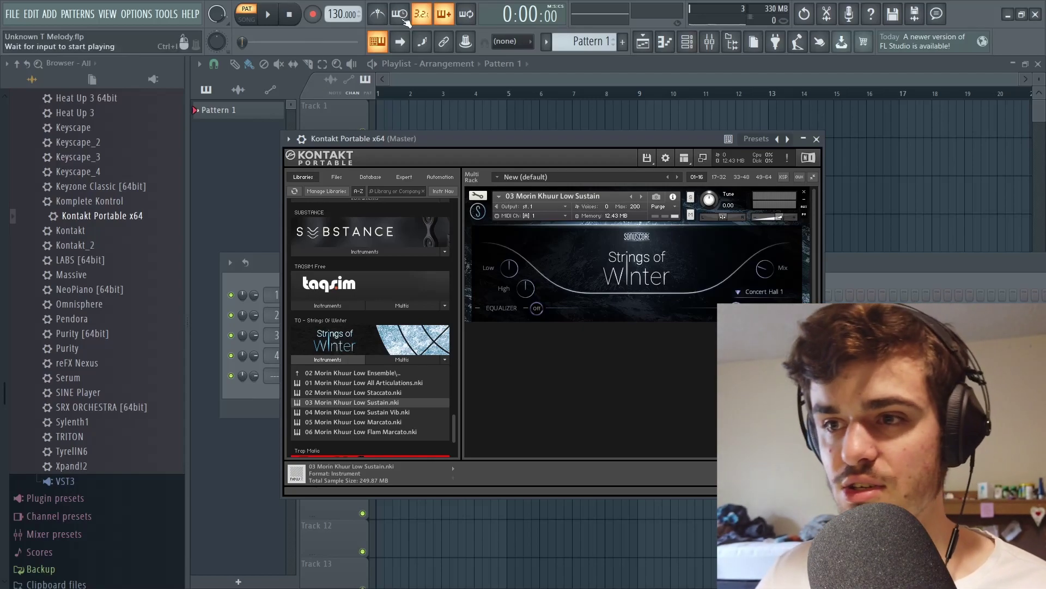
- Place Pattern 1 at bar 1 of Track 1 and set the project tempo to 140 BPM
{"action": "left_click", "coordinate": [403, 124]}
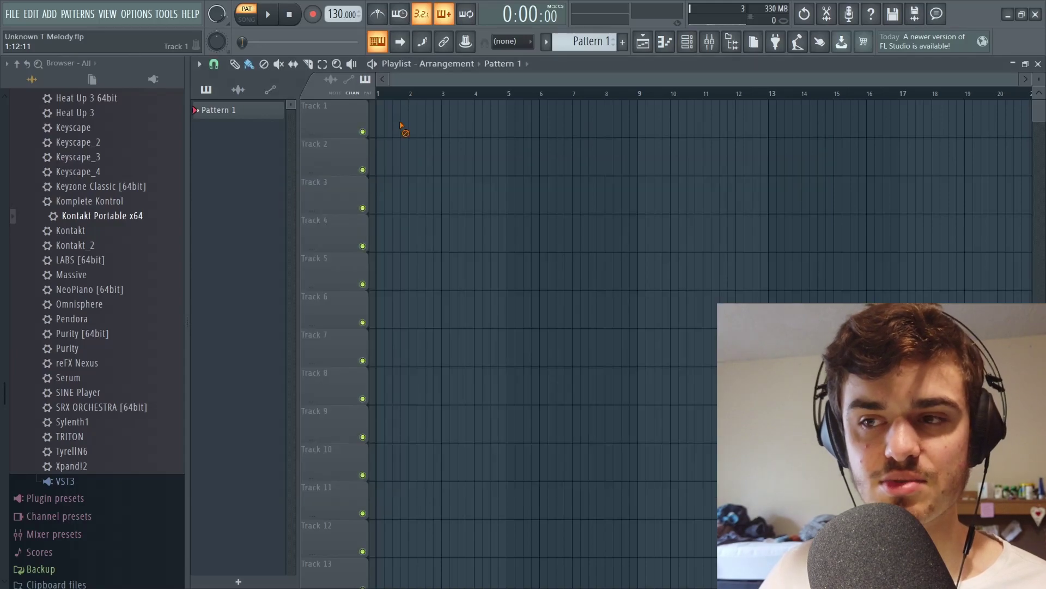
{"action": "left_click", "coordinate": [402, 122]}
{"action": "scroll", "coordinate": [338, 13], "scroll_direction": "up", "scroll_amount": 16}
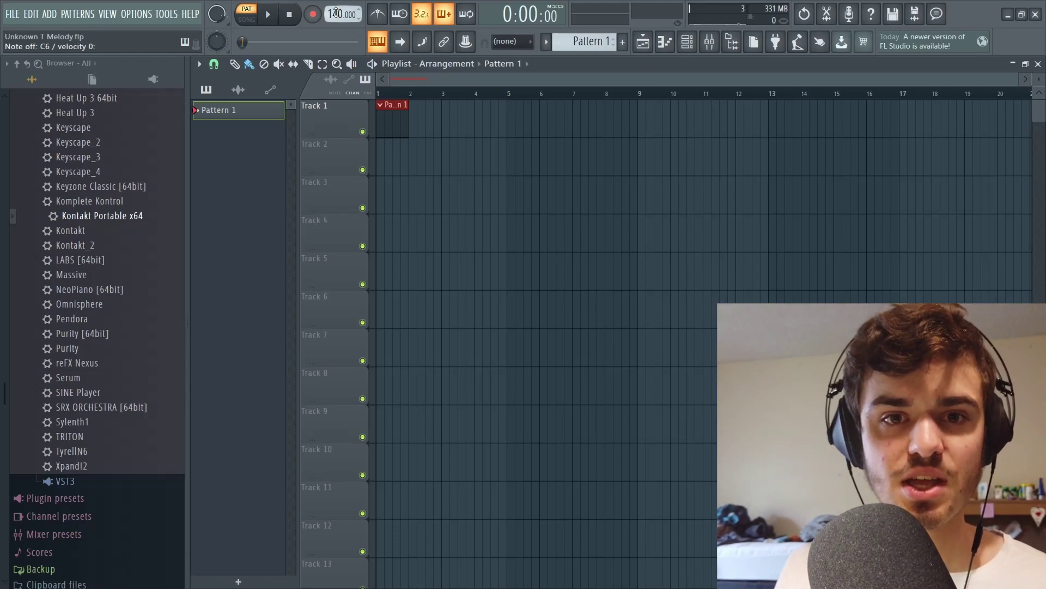
- Start recording into Pattern 1
{"action": "left_click", "coordinate": [313, 14]}
{"action": "left_click", "coordinate": [514, 369]}
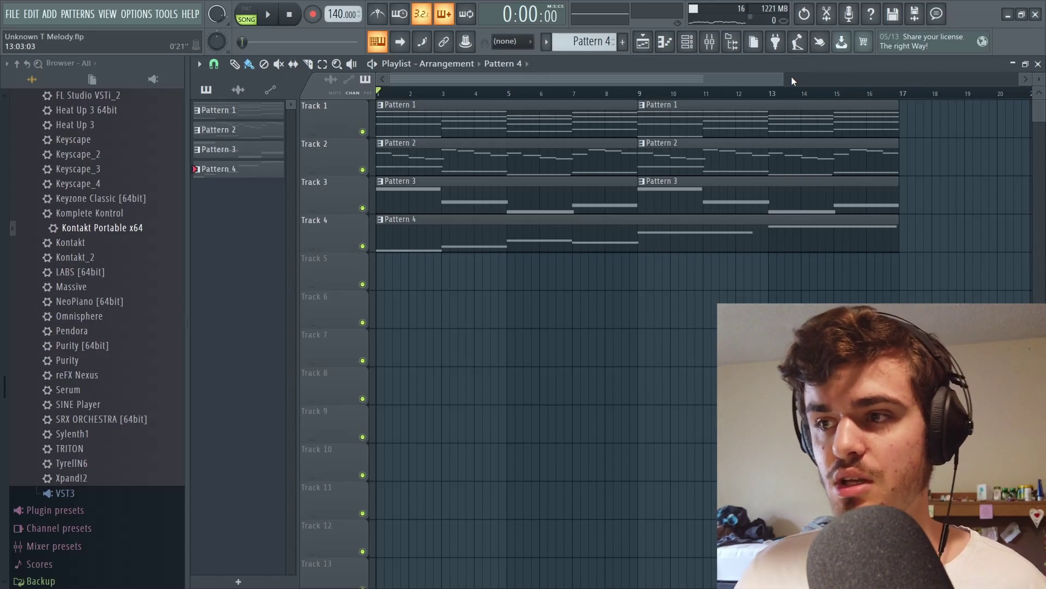
- Load SoundShifter Pitch Stereo into effect slot 9 of the mixer's Master track
{"action": "left_click", "coordinate": [714, 53]}
{"action": "left_click", "coordinate": [711, 49]}
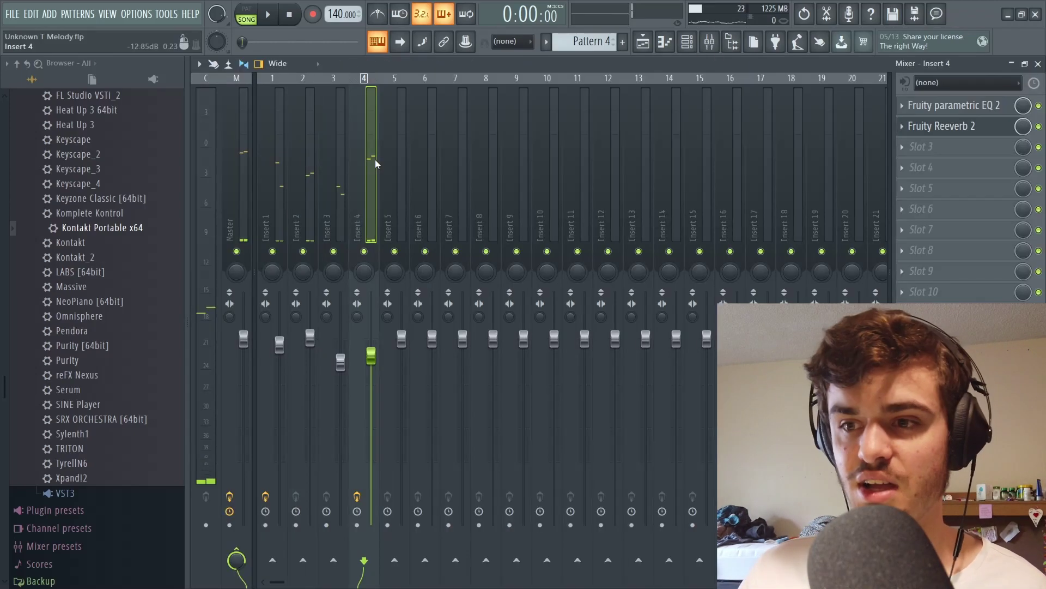
{"action": "left_click", "coordinate": [282, 187]}
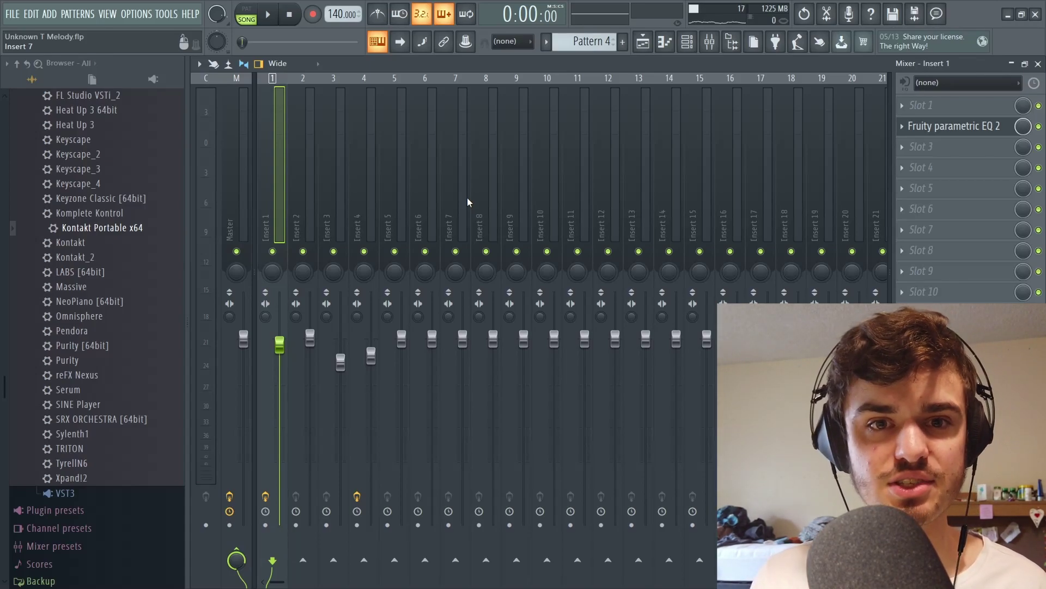
{"action": "left_click", "coordinate": [224, 175]}
{"action": "left_click", "coordinate": [964, 250]}
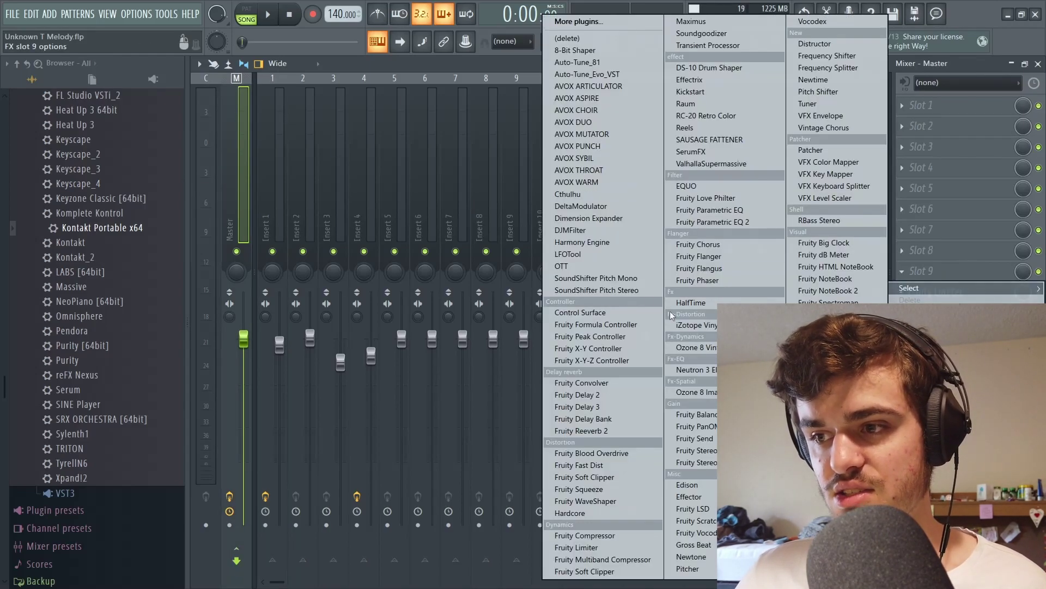
{"action": "left_click", "coordinate": [222, 209]}
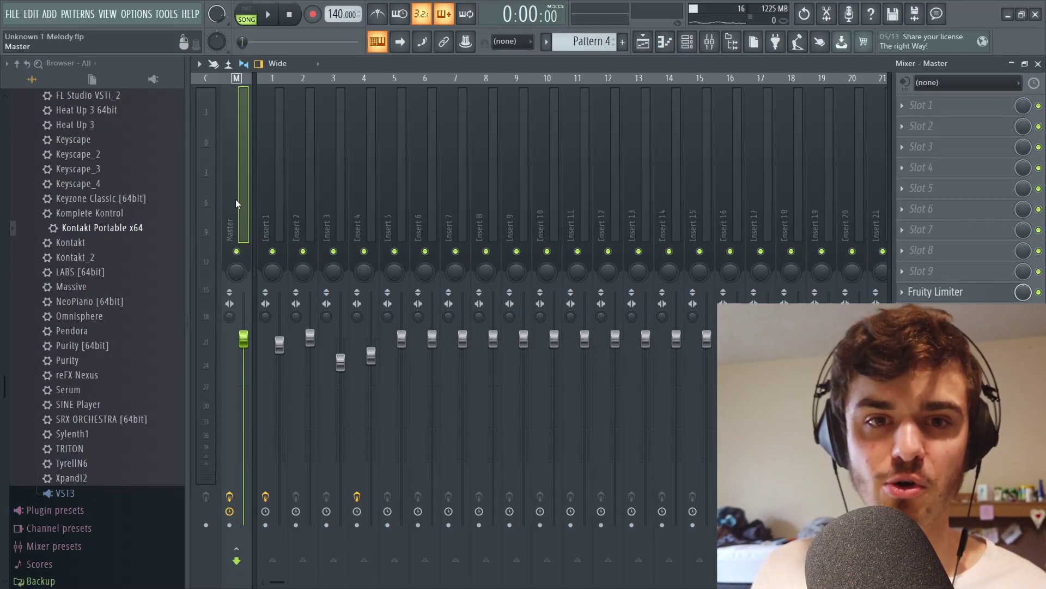
{"action": "left_click", "coordinate": [973, 270]}
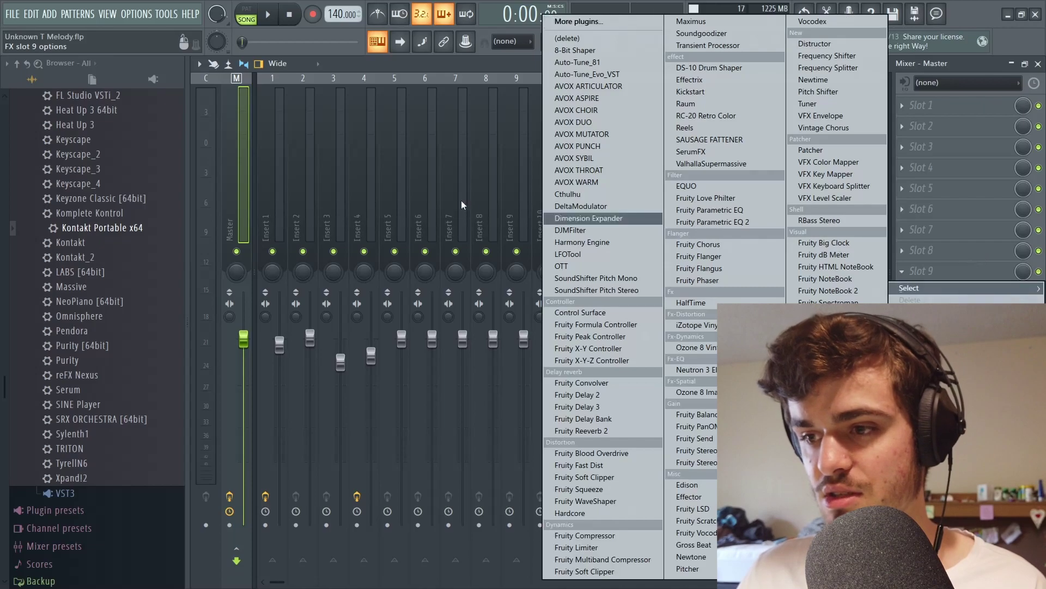
{"action": "left_click", "coordinate": [582, 289]}
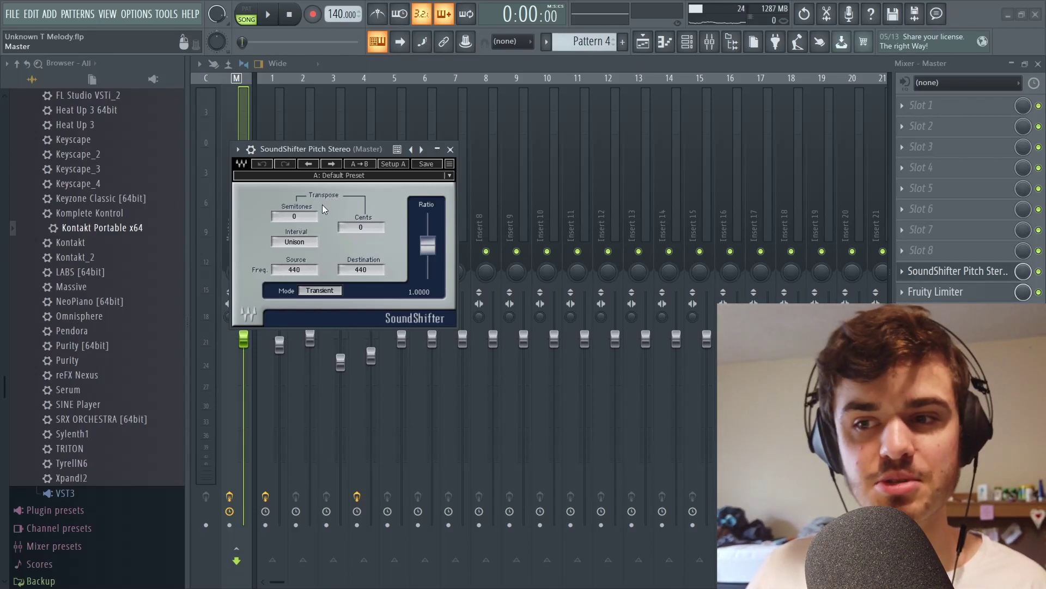
- Play the song and audition it transposed by 7 and 5 semitones with the Master's SoundShifter Pitch Stereo
{"action": "key", "text": "space"}
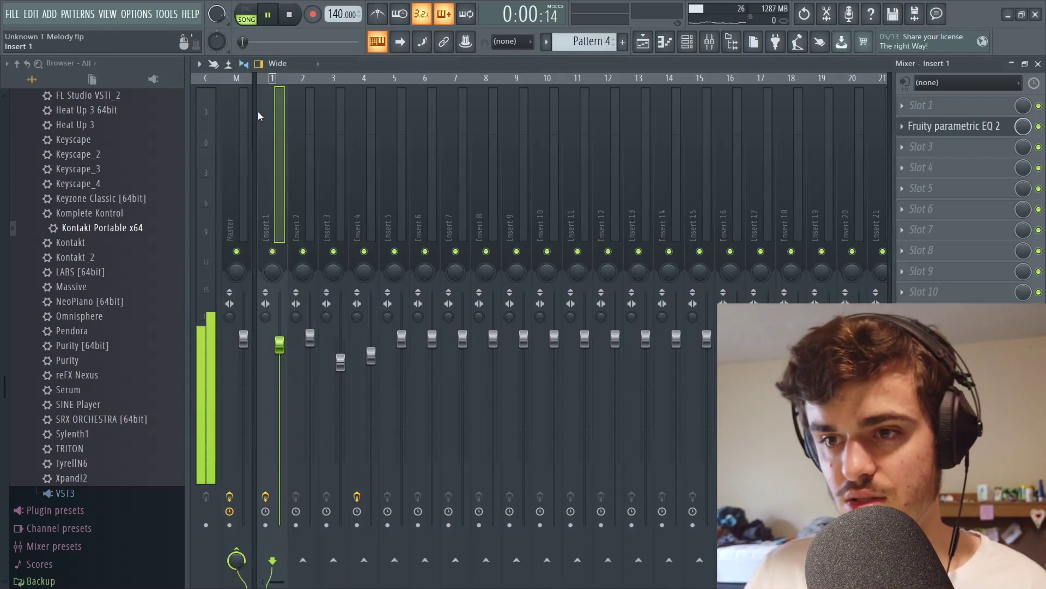
{"action": "left_click", "coordinate": [247, 112]}
{"action": "left_click", "coordinate": [937, 271]}
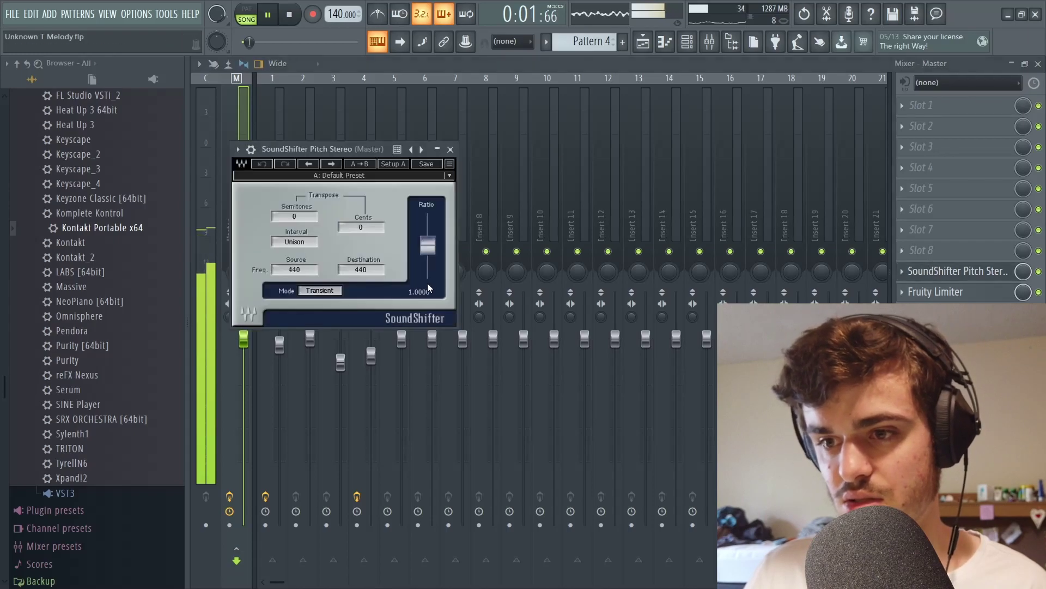
{"action": "scroll", "coordinate": [307, 220], "scroll_direction": "up", "scroll_amount": 7}
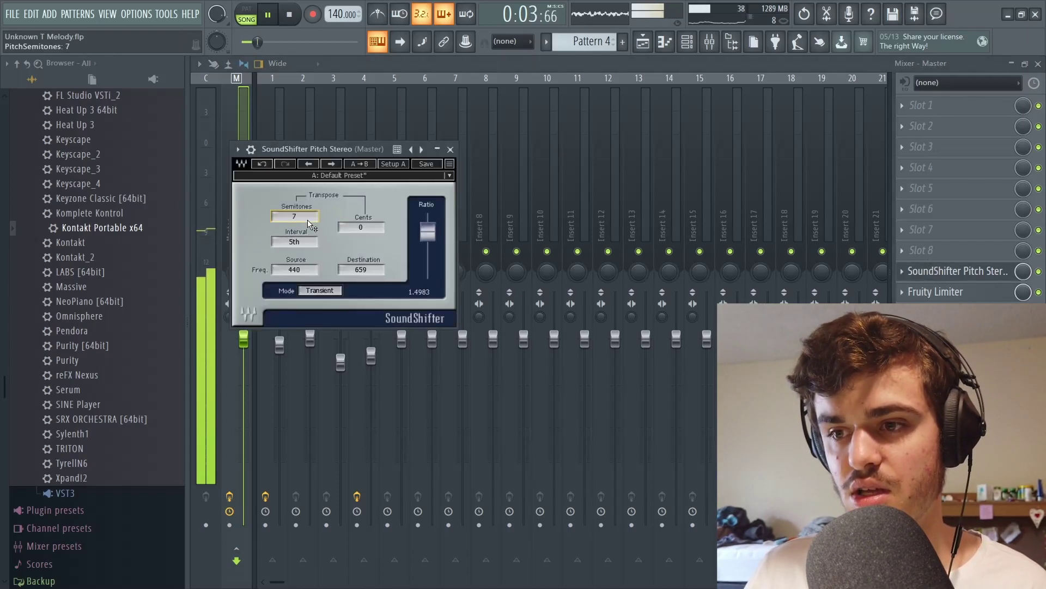
{"action": "scroll", "coordinate": [308, 220], "scroll_direction": "down", "scroll_amount": 2}
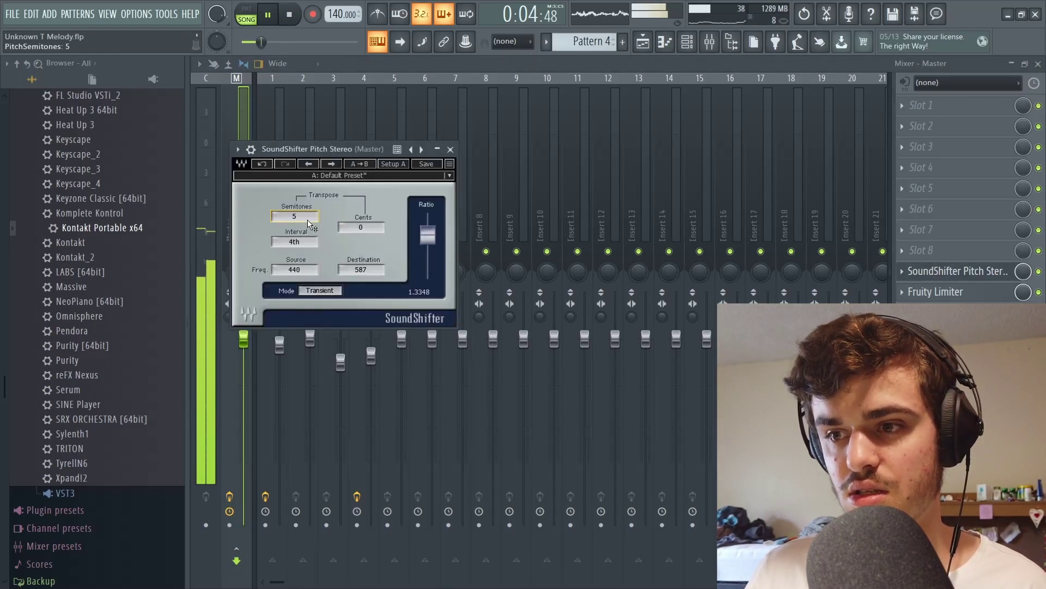
{"action": "scroll", "coordinate": [308, 220], "scroll_direction": "down", "scroll_amount": 8}
{"action": "left_click_drag", "start_coordinate": [302, 149], "coordinate": [504, 143]}
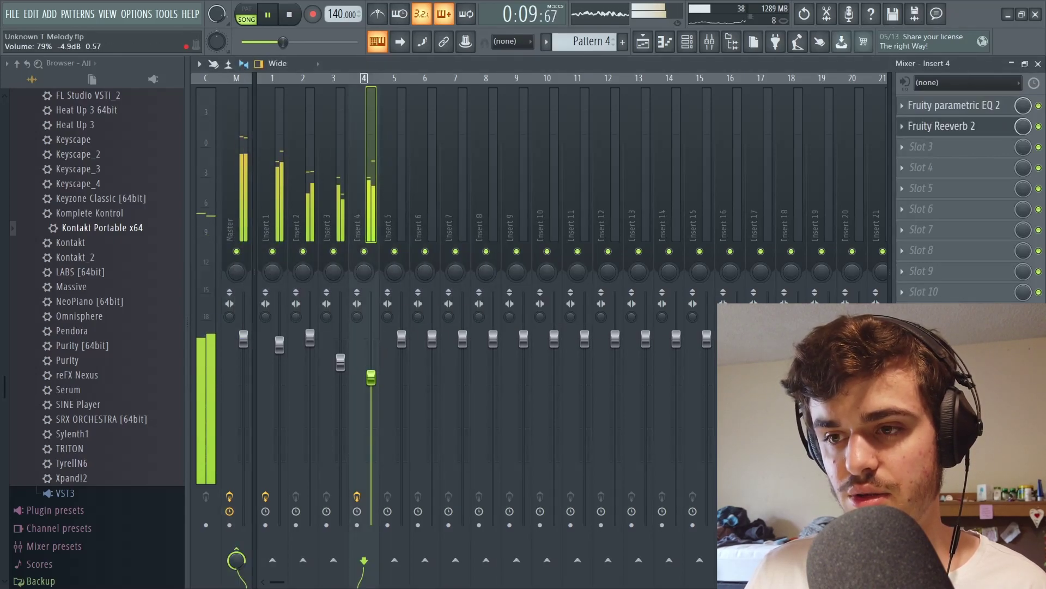
- Rebalance the mix during playback by lowering the Insert 4 volume and slightly lowering the Insert 1 volume
{"action": "left_click_drag", "start_coordinate": [371, 377], "coordinate": [374, 372]}
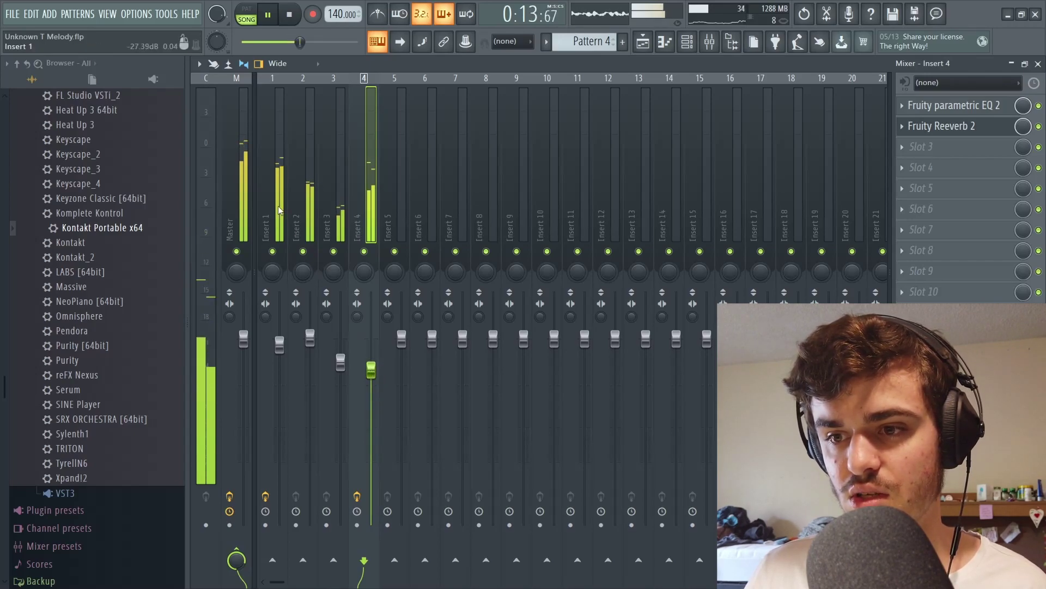
{"action": "left_click", "coordinate": [279, 347]}
{"action": "left_click", "coordinate": [244, 196]}
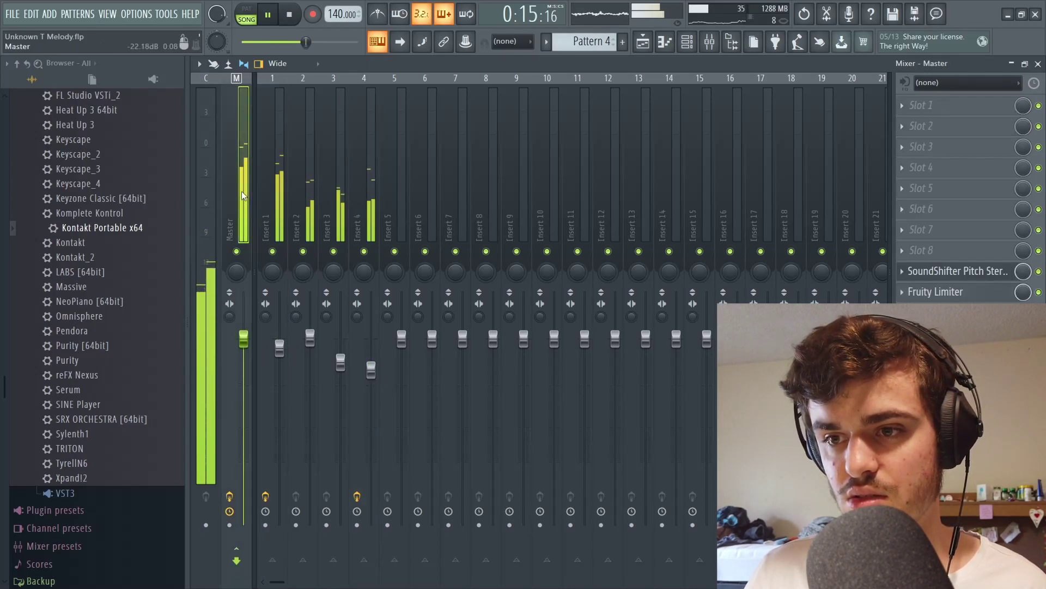
{"action": "left_click", "coordinate": [370, 369]}
{"action": "left_click_drag", "start_coordinate": [375, 380], "coordinate": [375, 376]}
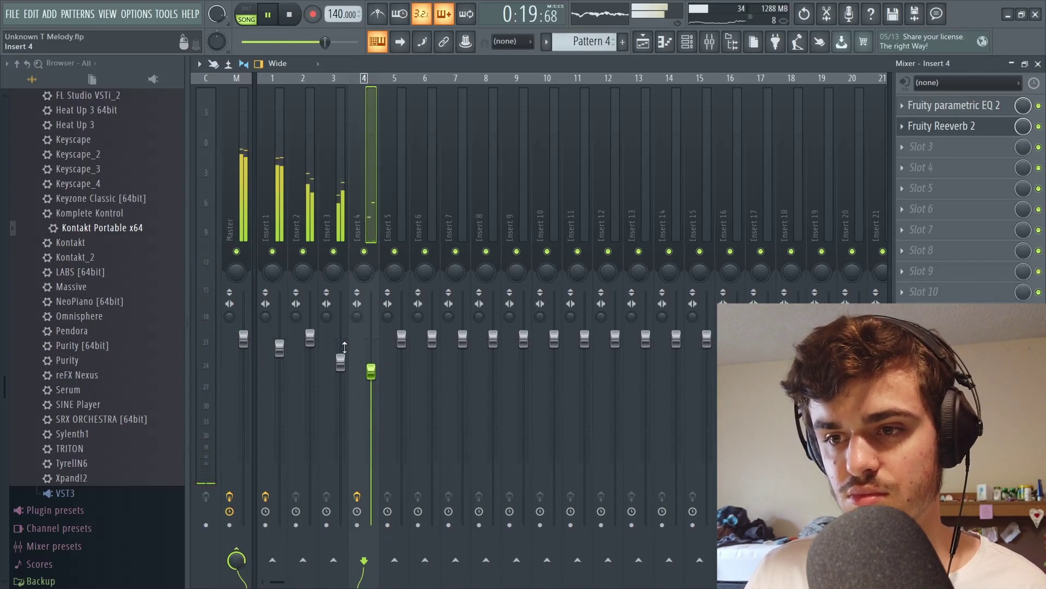
- Set the Master's SoundShifter Pitch Stereo transposition to 4 semitones and close the plugin window
{"action": "left_click", "coordinate": [243, 196]}
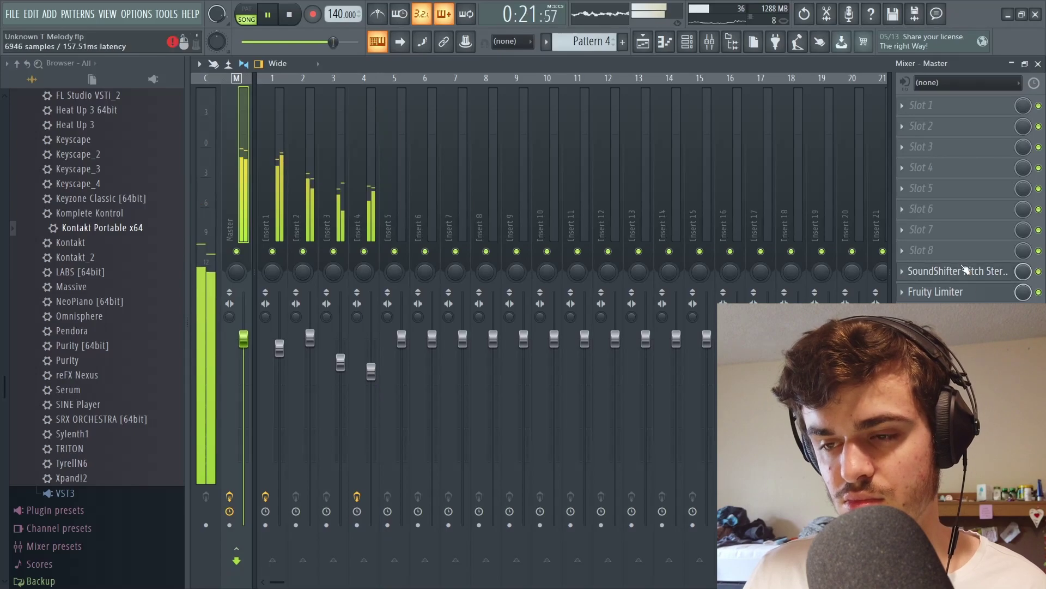
{"action": "left_click", "coordinate": [965, 269]}
{"action": "scroll", "coordinate": [490, 213], "scroll_direction": "up", "scroll_amount": 5}
{"action": "scroll", "coordinate": [490, 214], "scroll_direction": "down", "scroll_amount": 1}
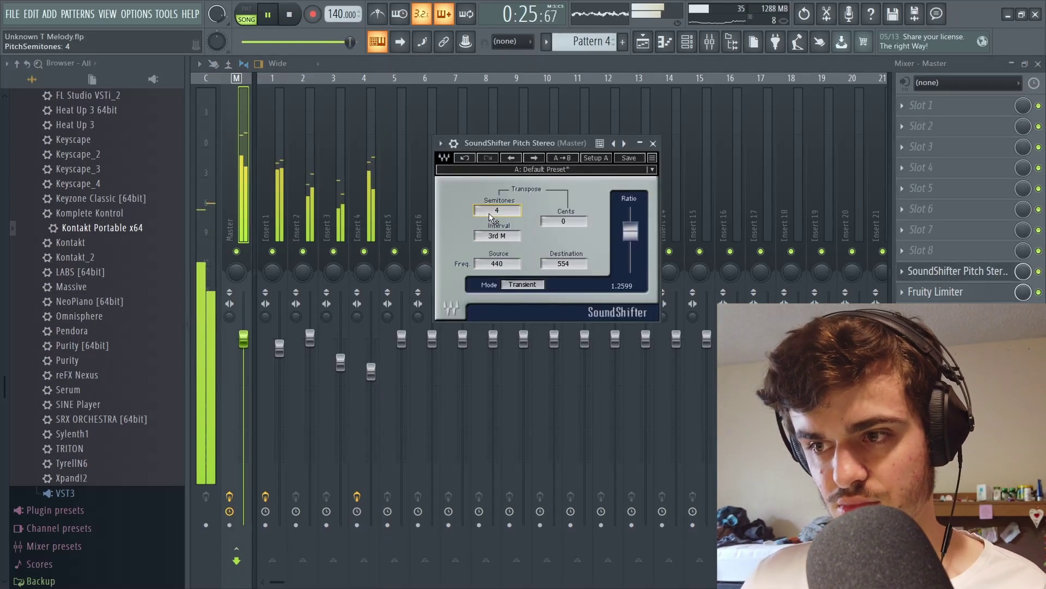
{"action": "left_click", "coordinate": [653, 144]}
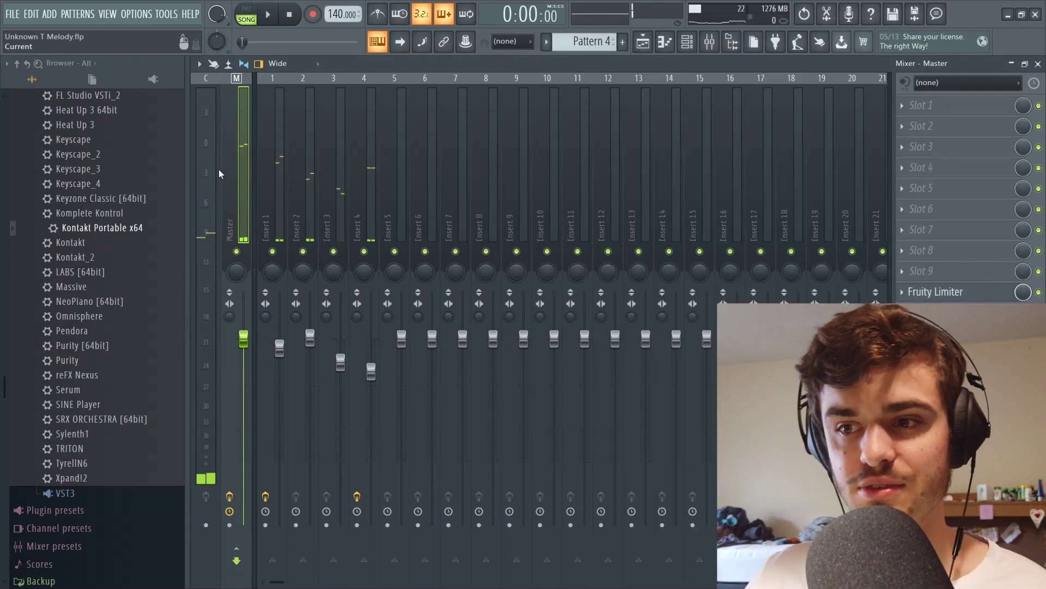
- Load Edison into effect slot 9 of the Master track and select bars 1 through 18 in the playlist
{"action": "left_click", "coordinate": [1003, 275]}
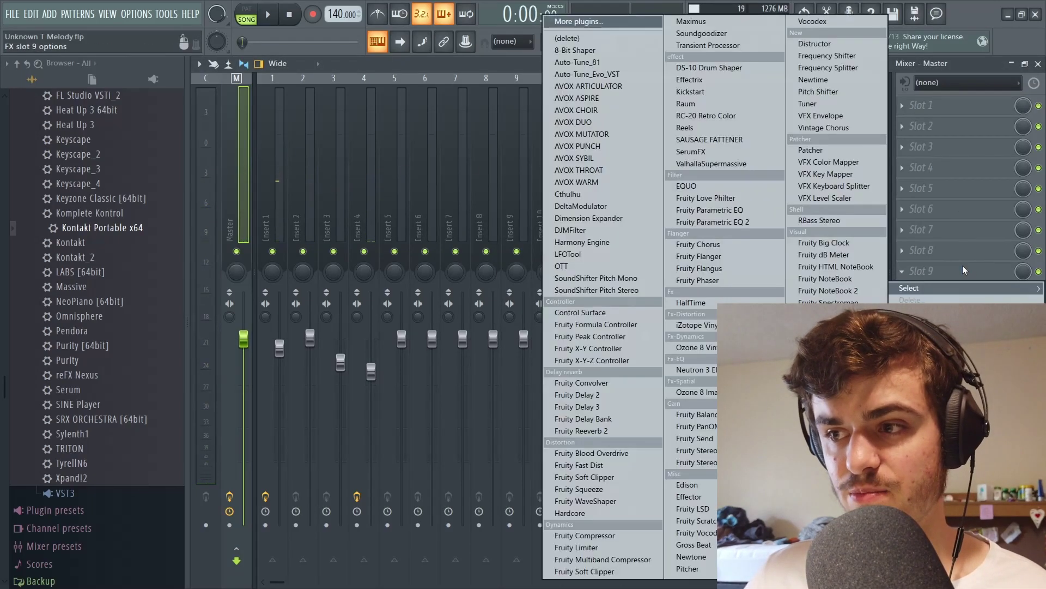
{"action": "left_click", "coordinate": [689, 485]}
{"action": "left_click", "coordinate": [665, 42]}
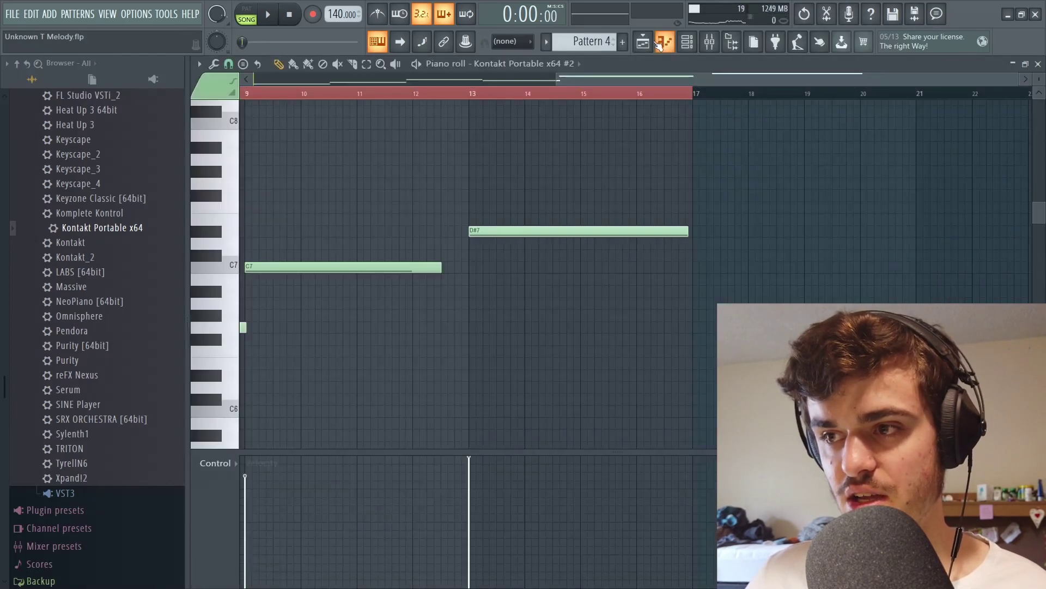
{"action": "left_click", "coordinate": [644, 42]}
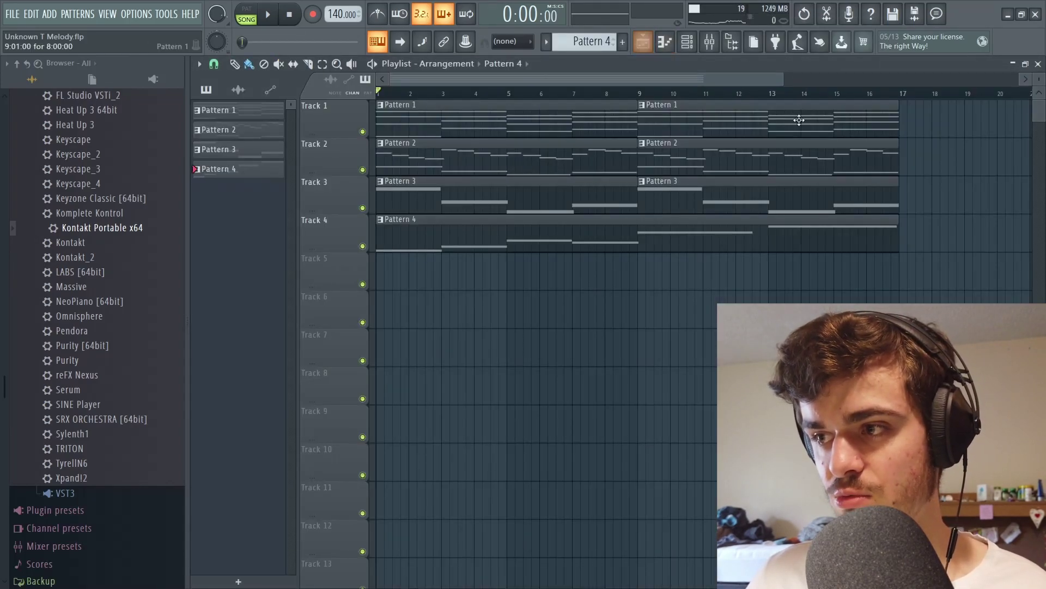
{"action": "key", "text": "ctrl+a"}
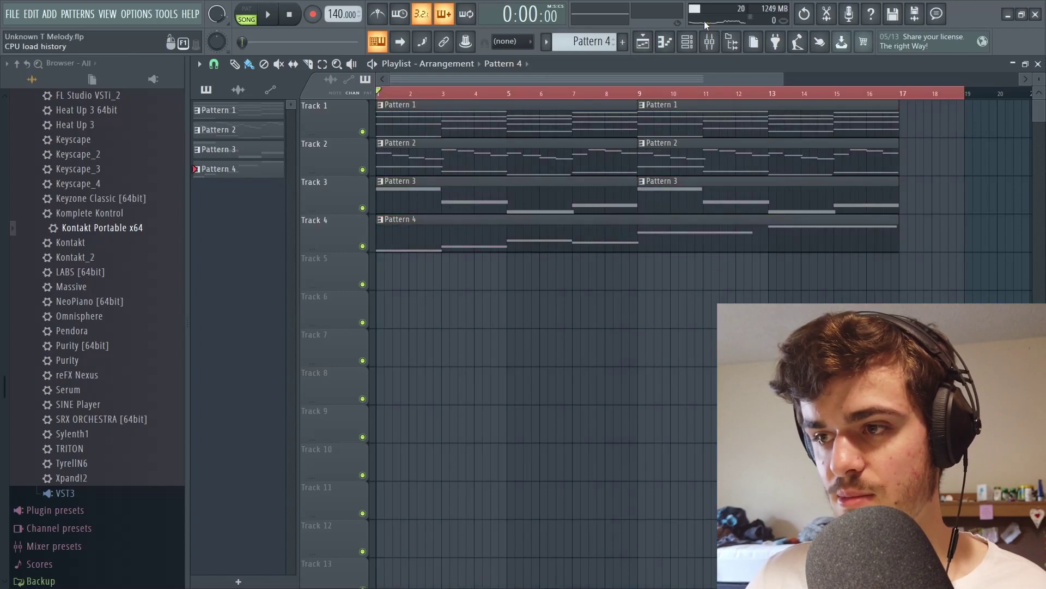
{"action": "left_click", "coordinate": [713, 45]}
{"action": "left_click", "coordinate": [643, 41]}
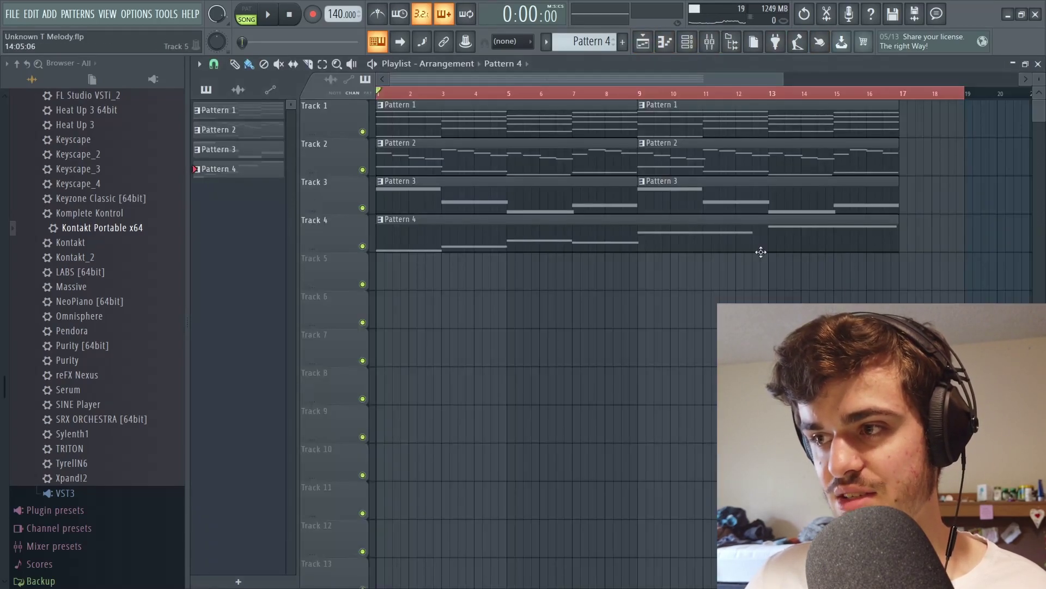
- Record the song's playback in the Master's Edison and place the trimmed recording at bar 1 of playlist Track 7
{"action": "left_click", "coordinate": [709, 48]}
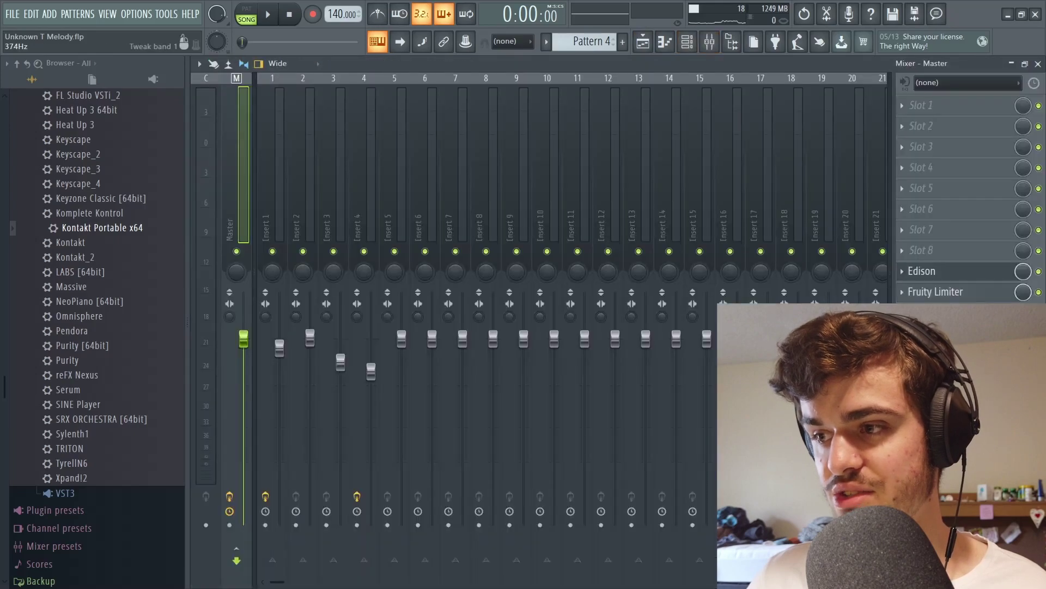
{"action": "left_click", "coordinate": [933, 272]}
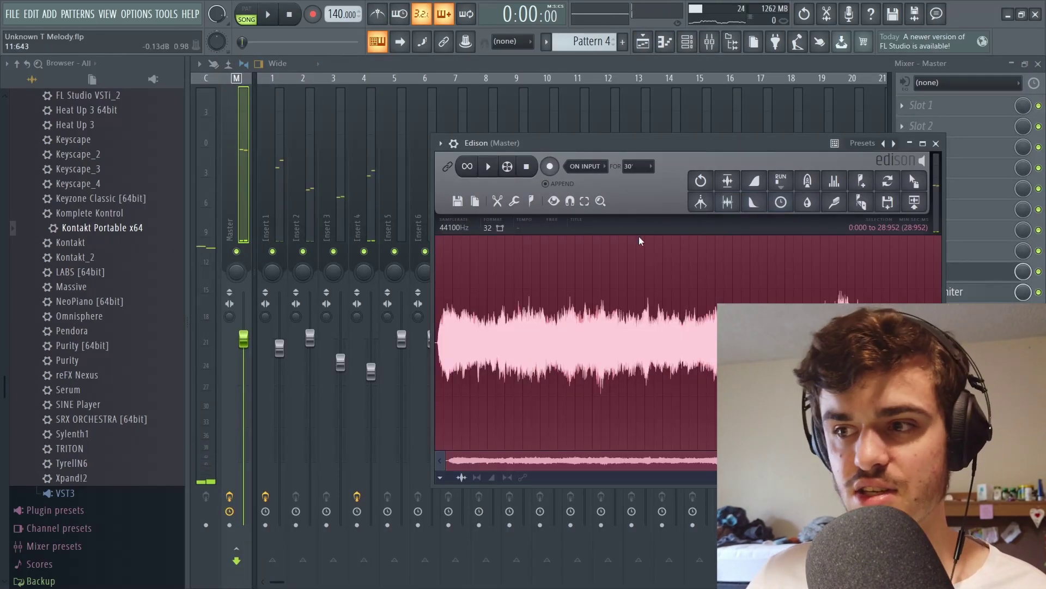
{"action": "left_click", "coordinate": [731, 203]}
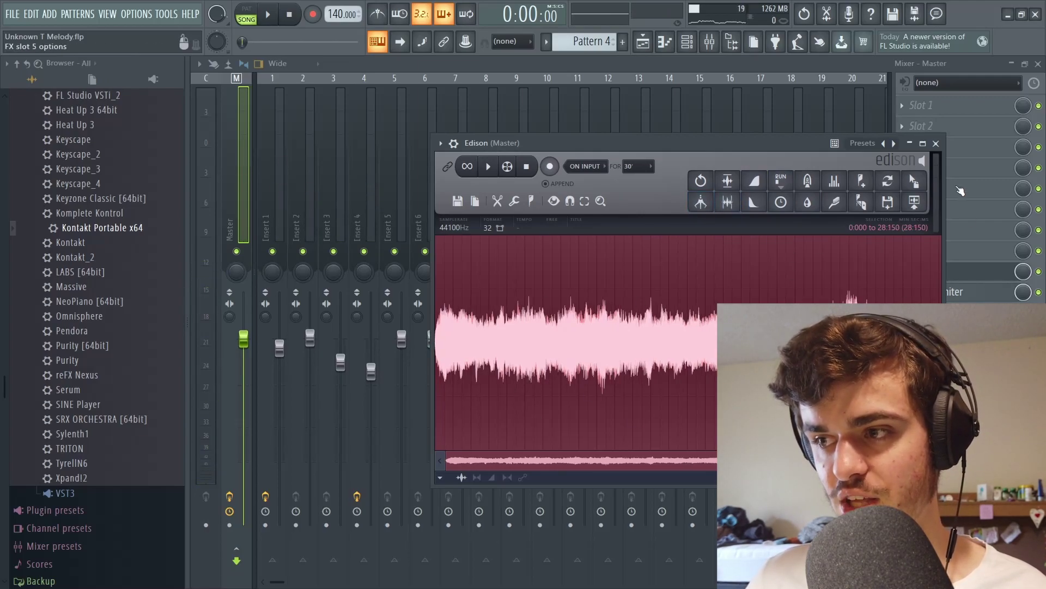
{"action": "left_click_drag", "start_coordinate": [914, 181], "coordinate": [439, 339]}
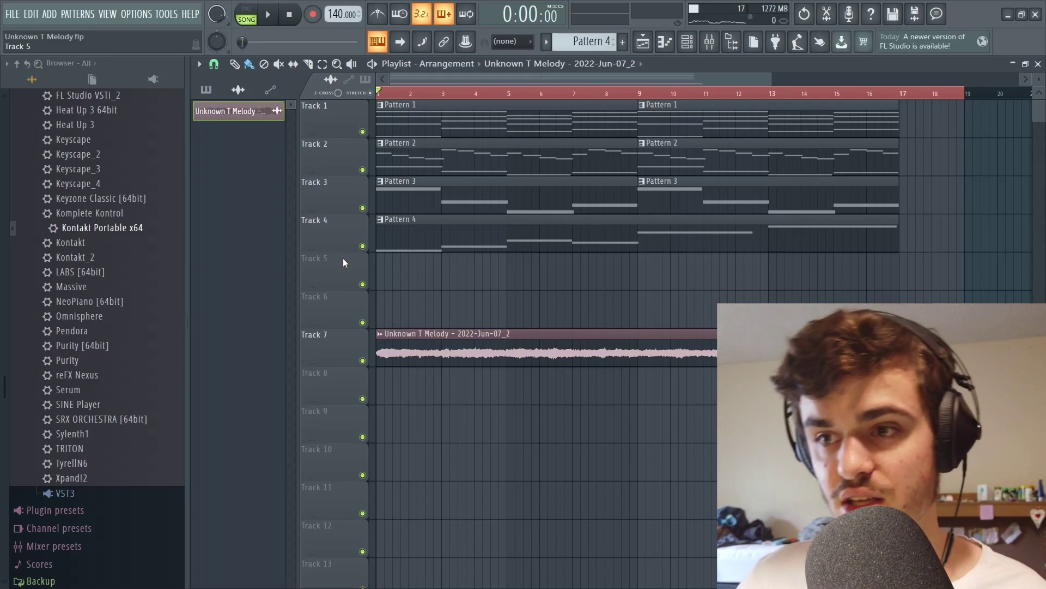
- Mute playlist Tracks 1 to 4, which hold the original patterns
{"action": "left_click", "coordinate": [363, 131]}
{"action": "left_click", "coordinate": [362, 169]}
{"action": "left_click", "coordinate": [363, 207]}
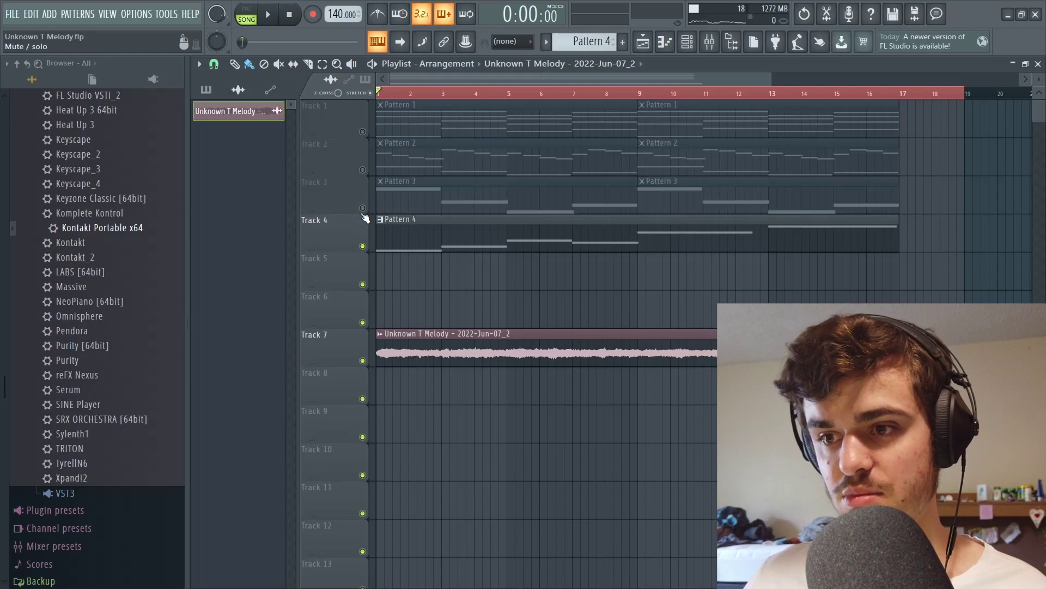
{"action": "left_click", "coordinate": [362, 246]}
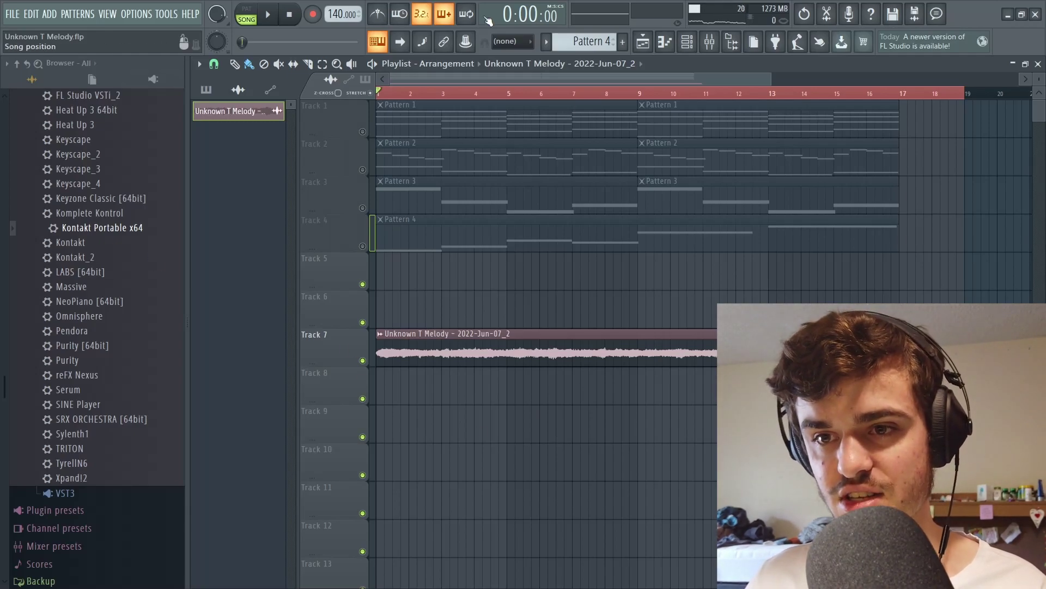
- Open the recorded melody clip in a new Fruity Slicer channel and slice it by Beat
{"action": "scroll", "coordinate": [467, 383], "scroll_direction": "down", "scroll_amount": 1}
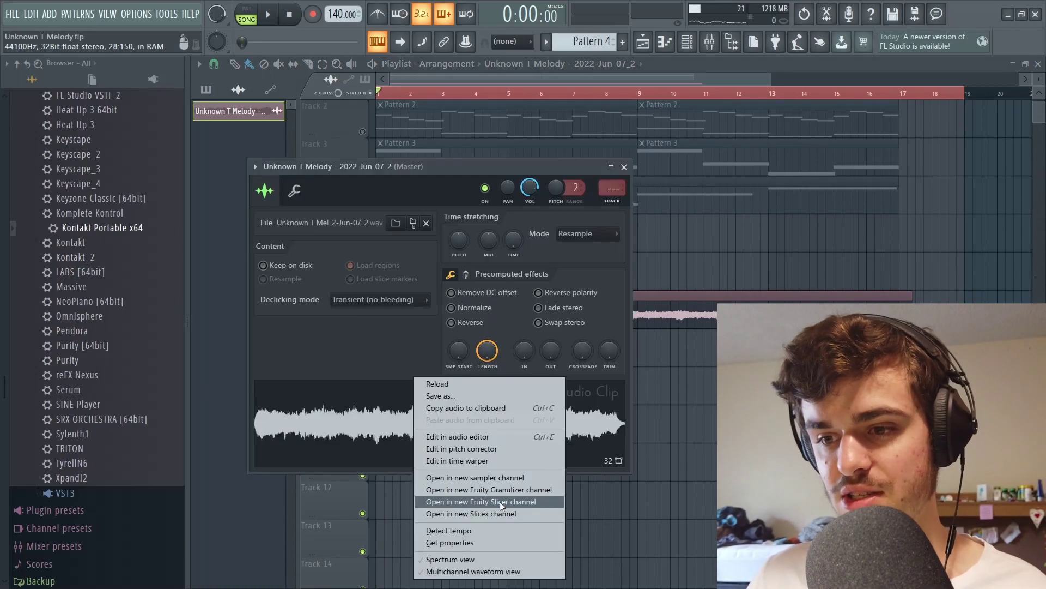
{"action": "left_click", "coordinate": [500, 503]}
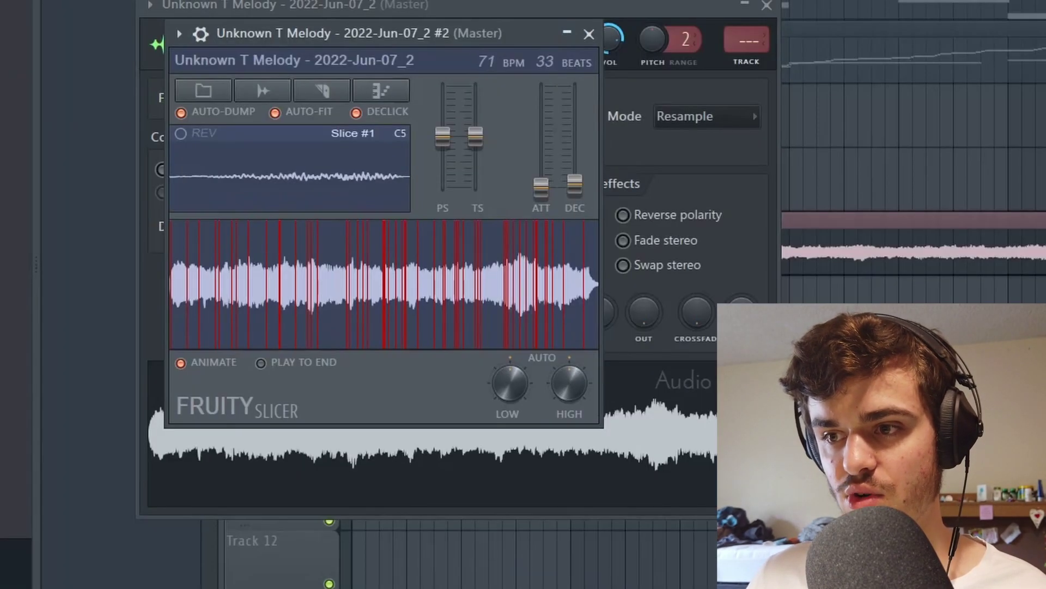
{"action": "left_click", "coordinate": [323, 93]}
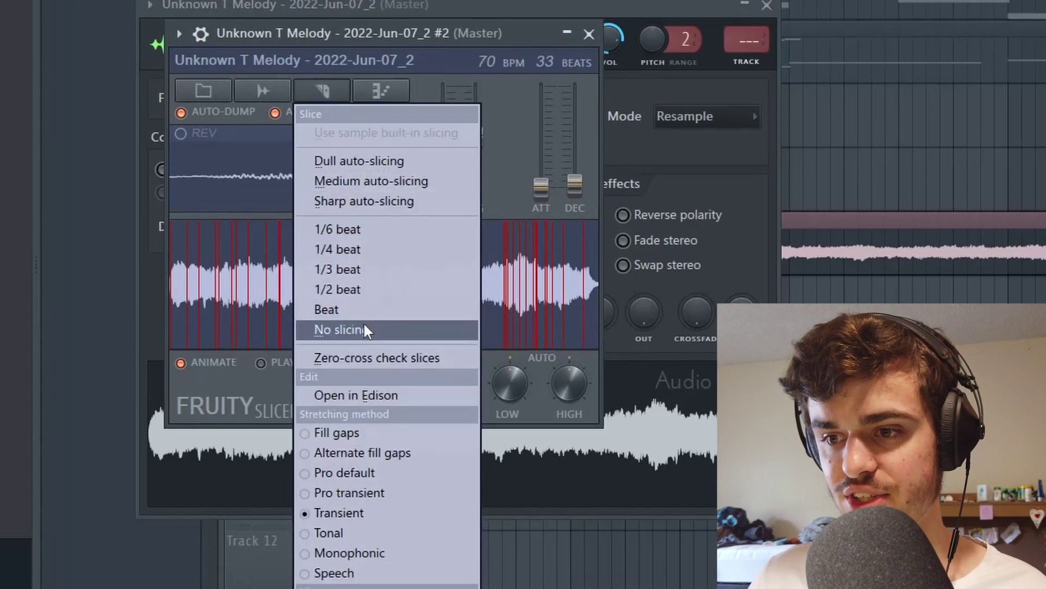
{"action": "left_click", "coordinate": [358, 310]}
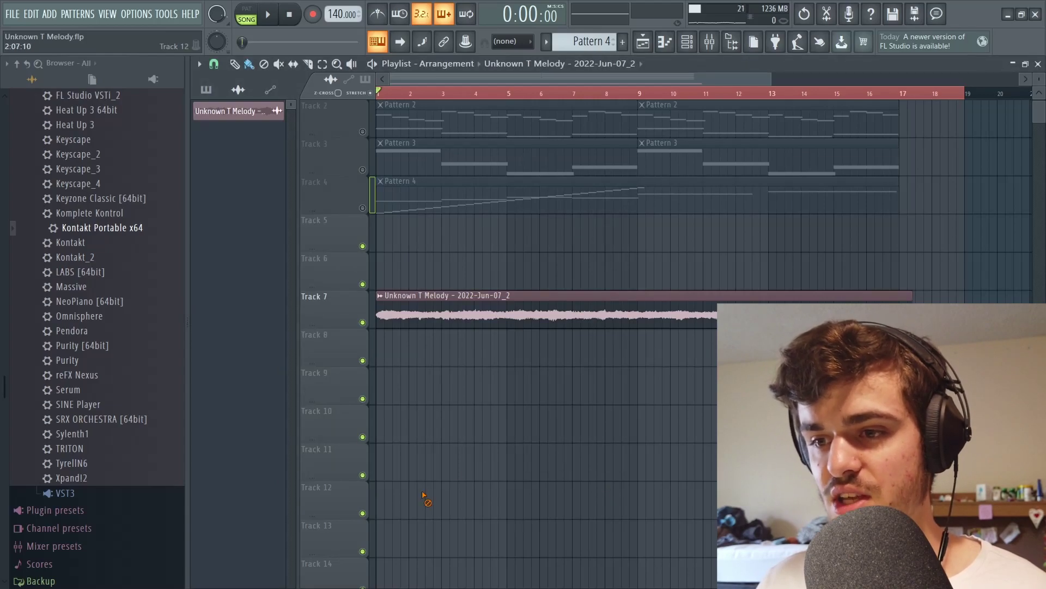
- Remove the recorded audio clip from Track 7 and place an empty Pattern 5 at bar 1 of Track 6
{"action": "right_click", "coordinate": [464, 314]}
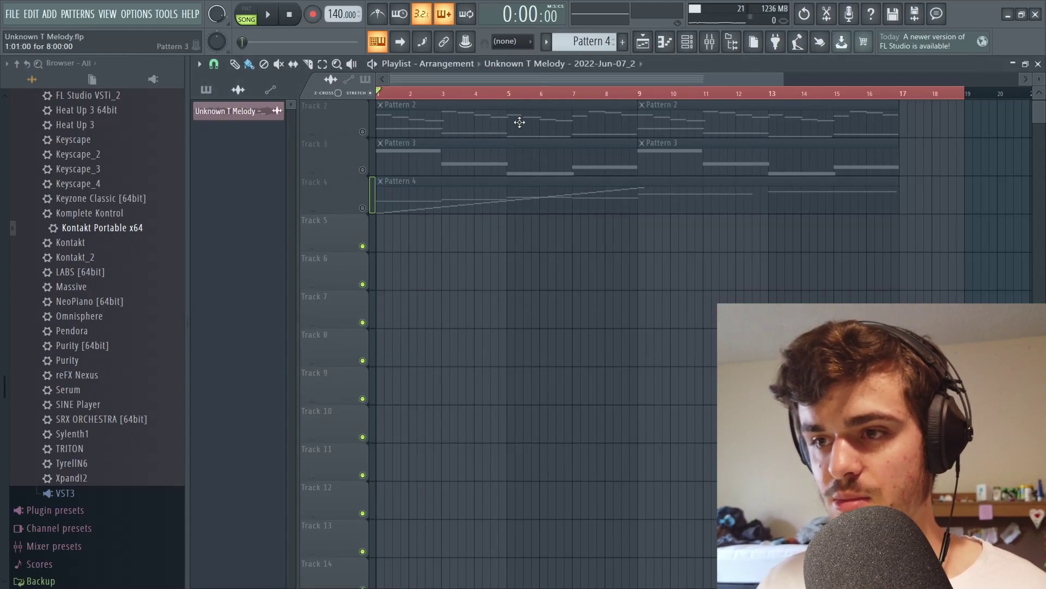
{"action": "scroll", "coordinate": [577, 39], "scroll_direction": "down", "scroll_amount": 1}
{"action": "scroll", "coordinate": [577, 39], "scroll_direction": "up", "scroll_amount": 1}
{"action": "scroll", "coordinate": [576, 39], "scroll_direction": "down", "scroll_amount": 1}
{"action": "left_click", "coordinate": [395, 277]}
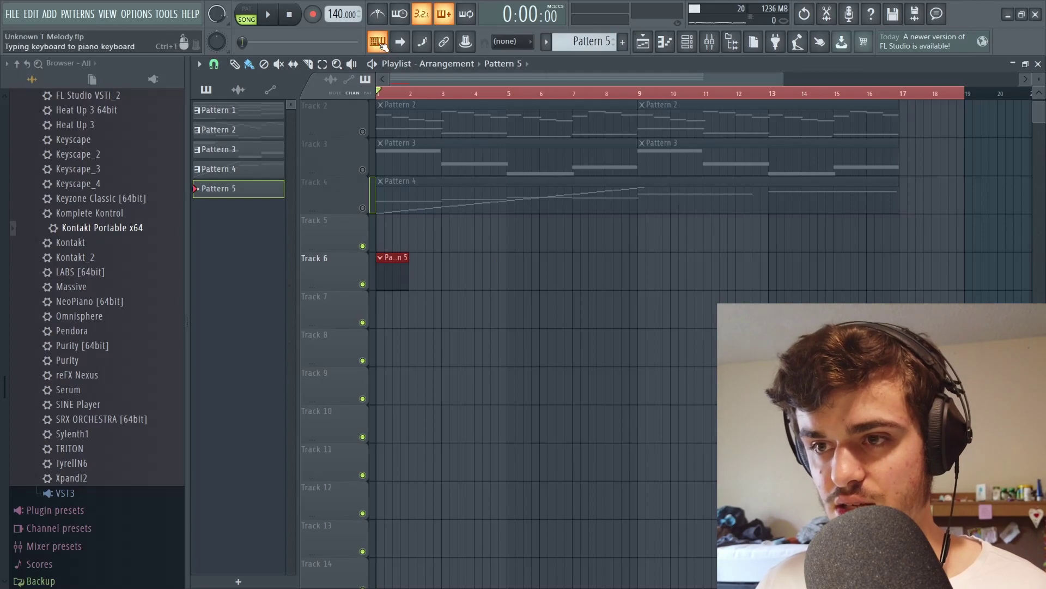
- Record an eight-bar sliced melody into Pattern 5 at 142 BPM and play it back
{"action": "left_click", "coordinate": [311, 16]}
{"action": "left_click", "coordinate": [523, 368]}
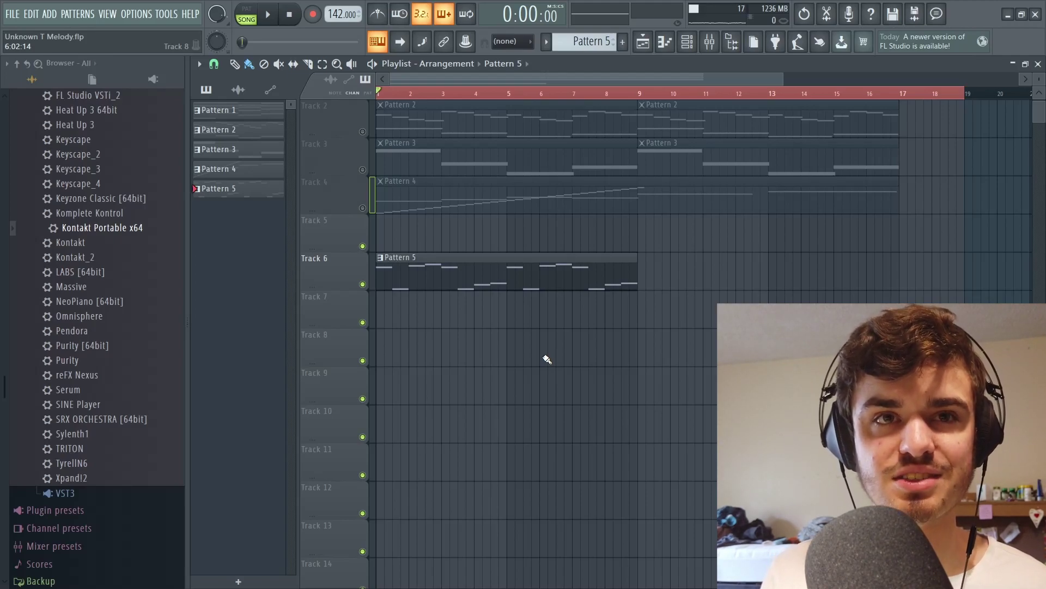
{"action": "key", "text": "space"}
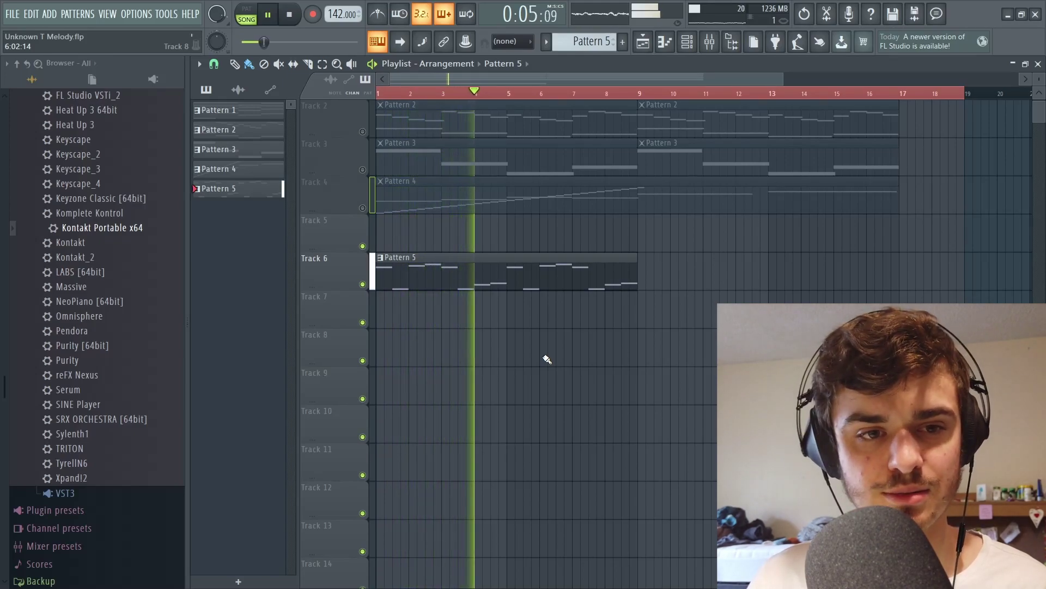
{"action": "key", "text": "space"}
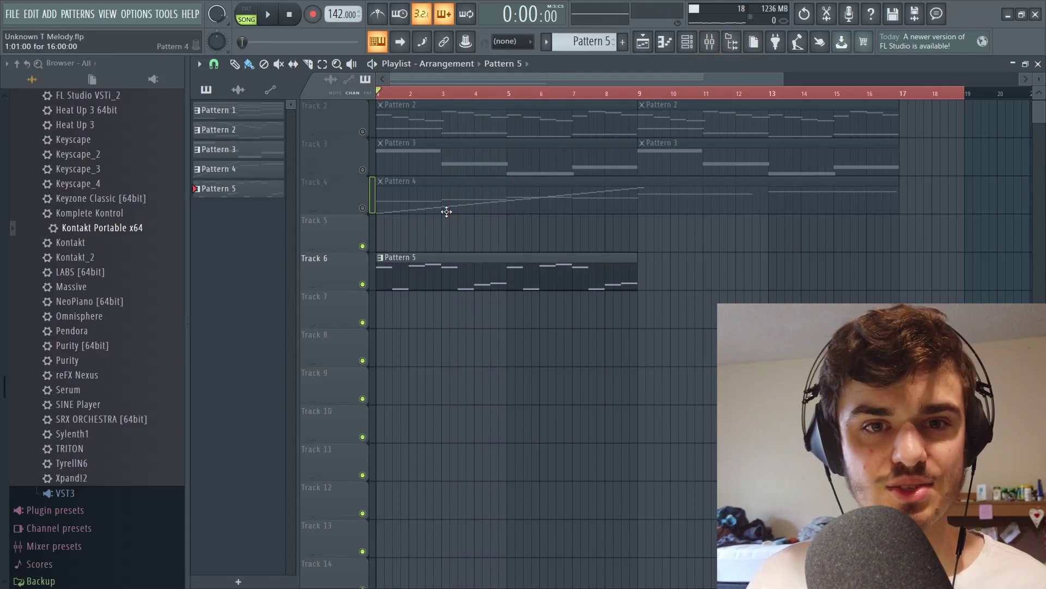
- Delete the old pattern clips, unmute all playlist tracks and move the Pattern 5 clip to bar 1 of Track 1
{"action": "right_click", "coordinate": [461, 206]}
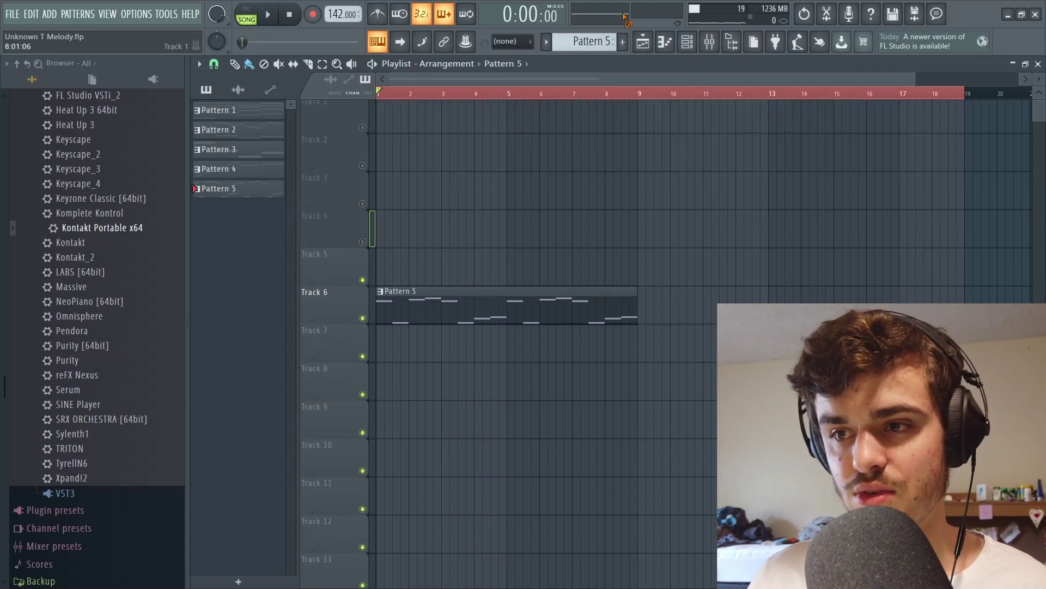
{"action": "right_click", "coordinate": [364, 323]}
{"action": "right_click", "coordinate": [364, 322]}
{"action": "left_click_drag", "start_coordinate": [390, 322], "coordinate": [385, 128]}
- Consolidate Track 1 from the track start by rendering it to a 16-bit stereo WAV
{"action": "right_click", "coordinate": [302, 118]}
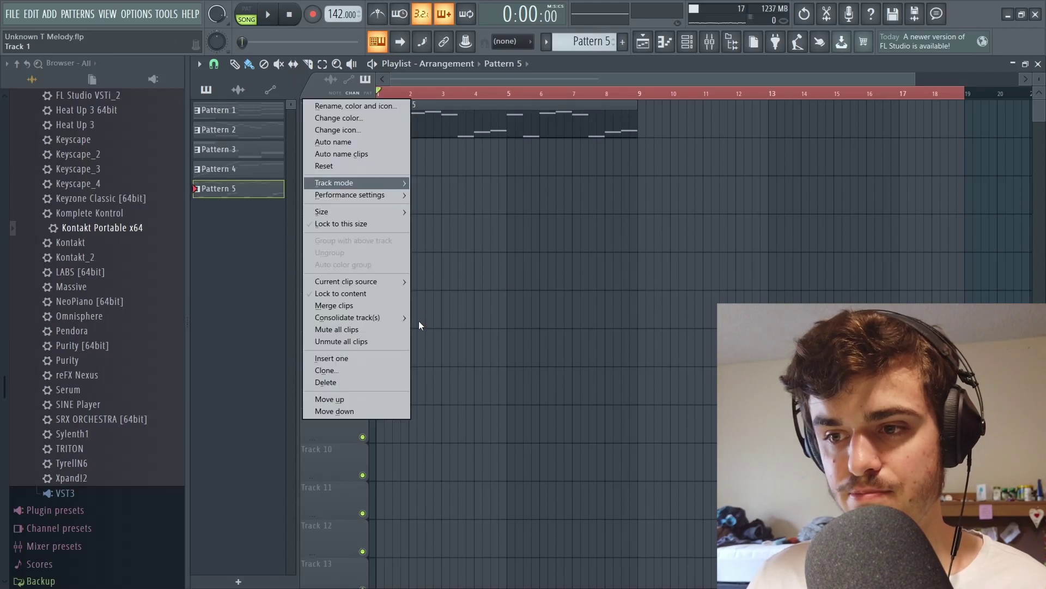
{"action": "left_click", "coordinate": [443, 317]}
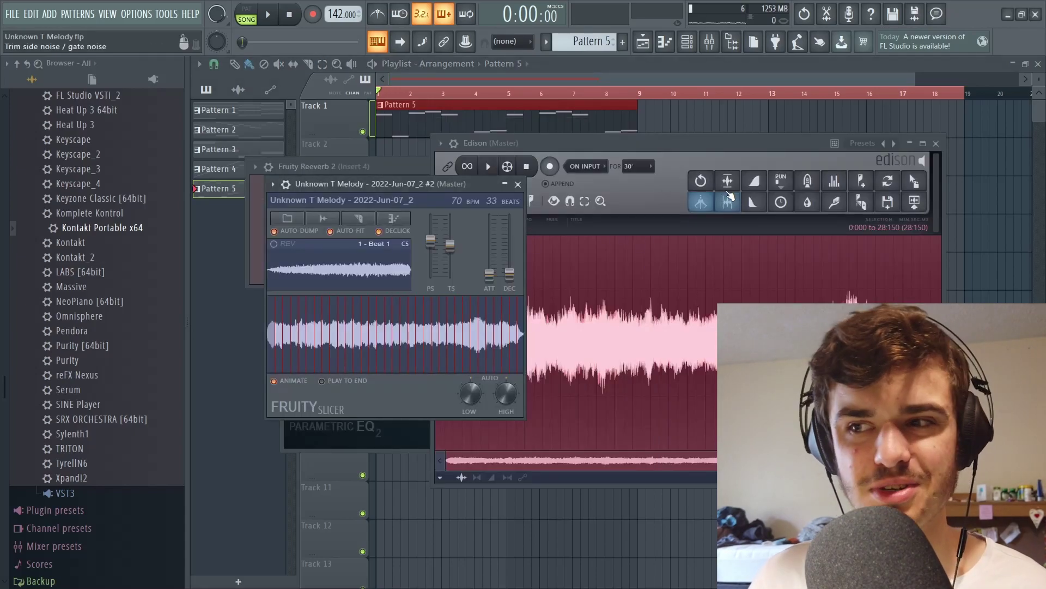
{"action": "left_click", "coordinate": [744, 129]}
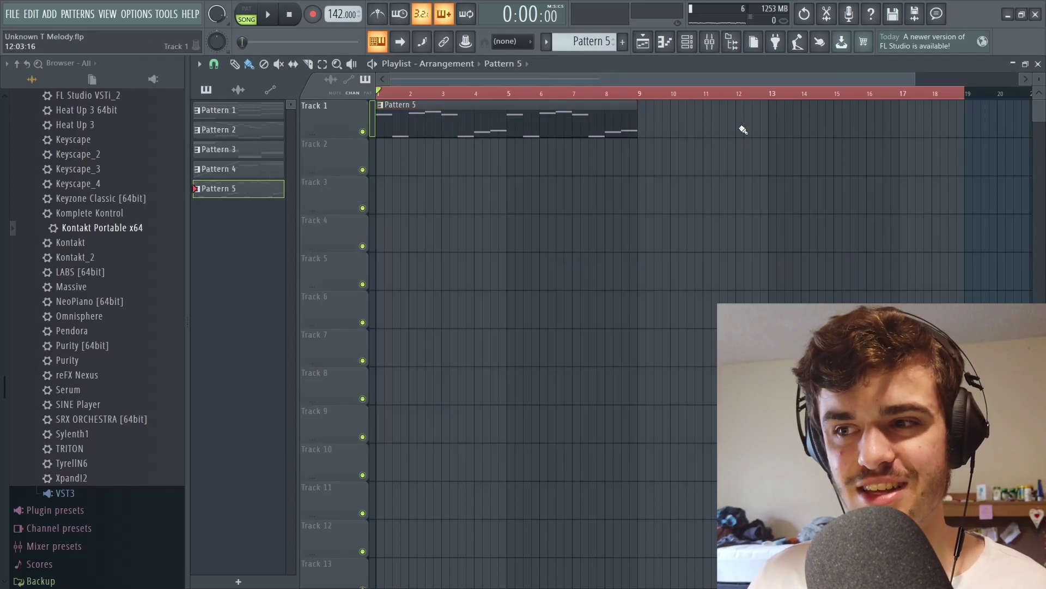
{"action": "right_click", "coordinate": [315, 127]}
{"action": "left_click", "coordinate": [436, 317]}
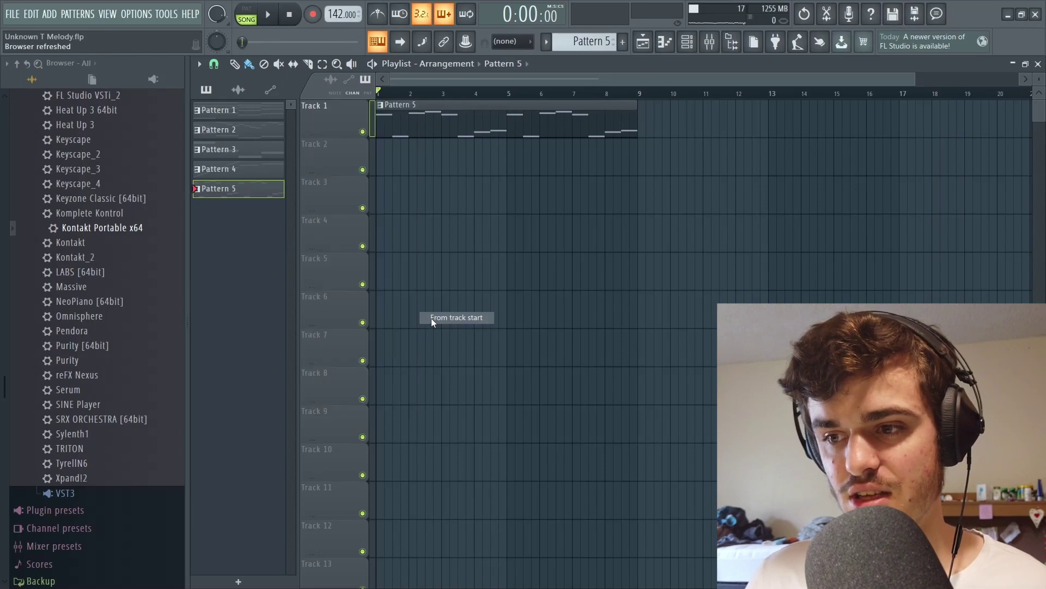
{"action": "left_click", "coordinate": [634, 455]}
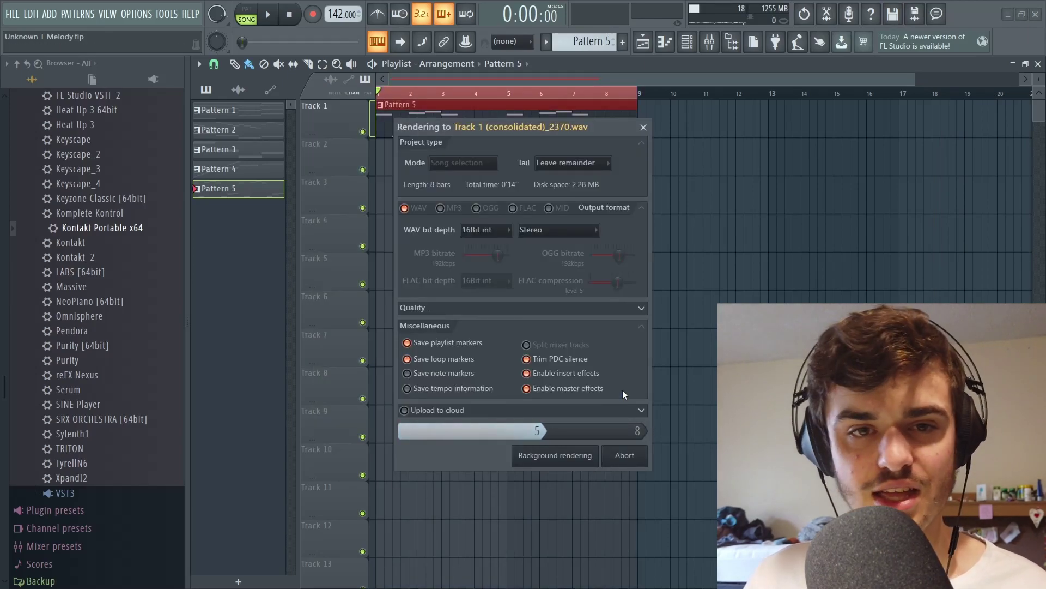
- Examine the Fruity parametric EQ 2 and RC-20 Retro Color effects on mixer Insert 5
{"action": "key", "text": "F9"}
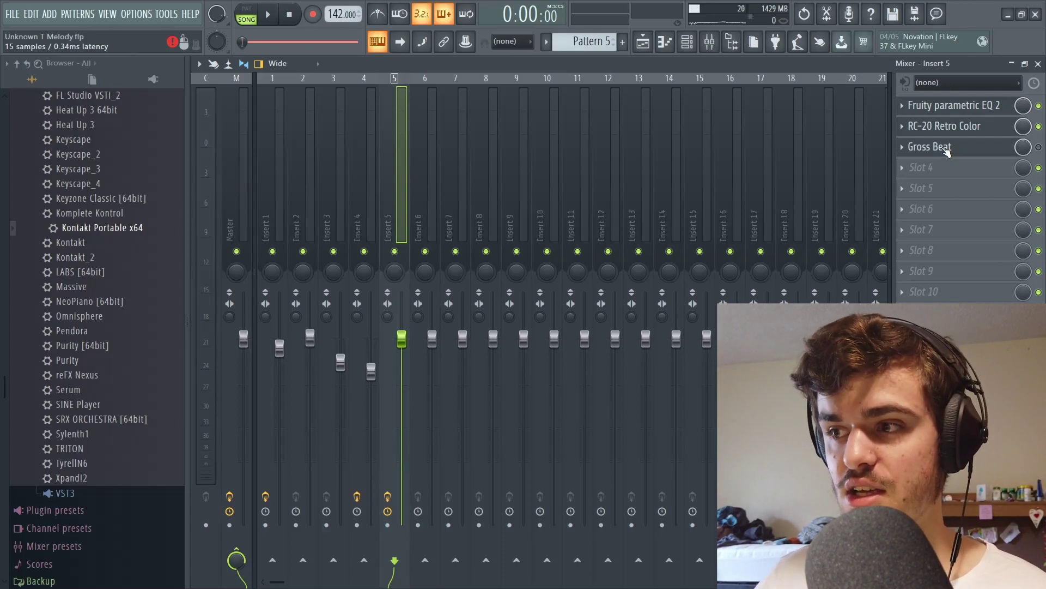
{"action": "left_click", "coordinate": [991, 108]}
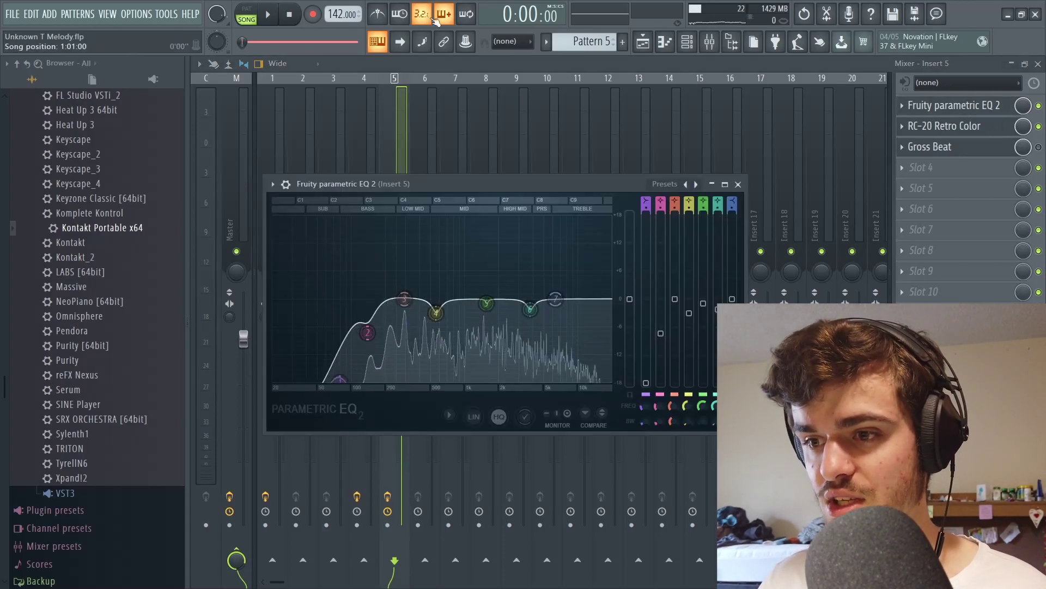
{"action": "left_click", "coordinate": [911, 136]}
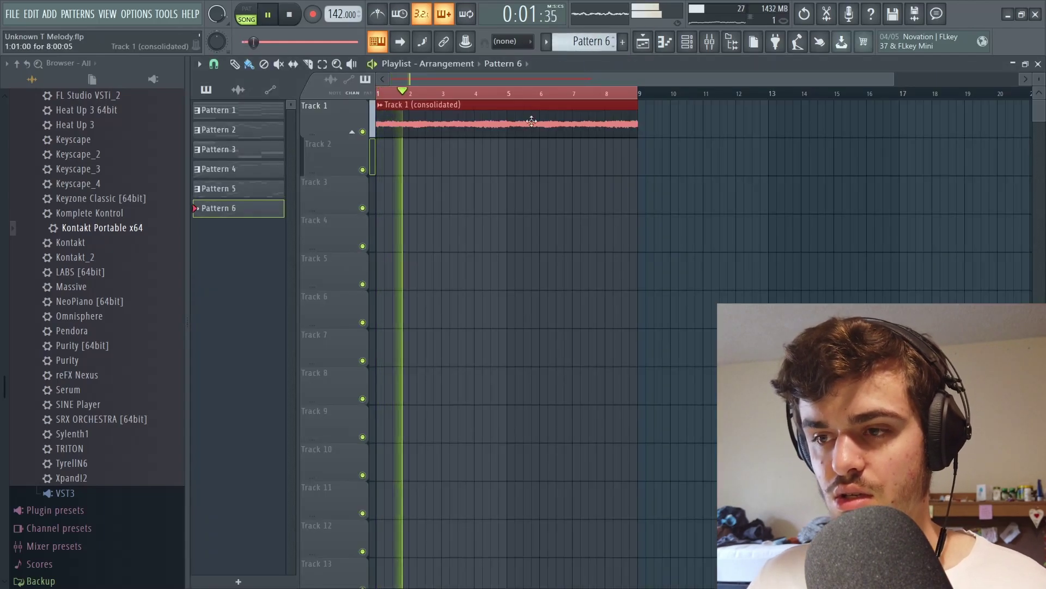
- Place an empty Pattern 6 clip at bar 1 of Track 2 in the playlist
{"action": "left_click", "coordinate": [508, 163]}
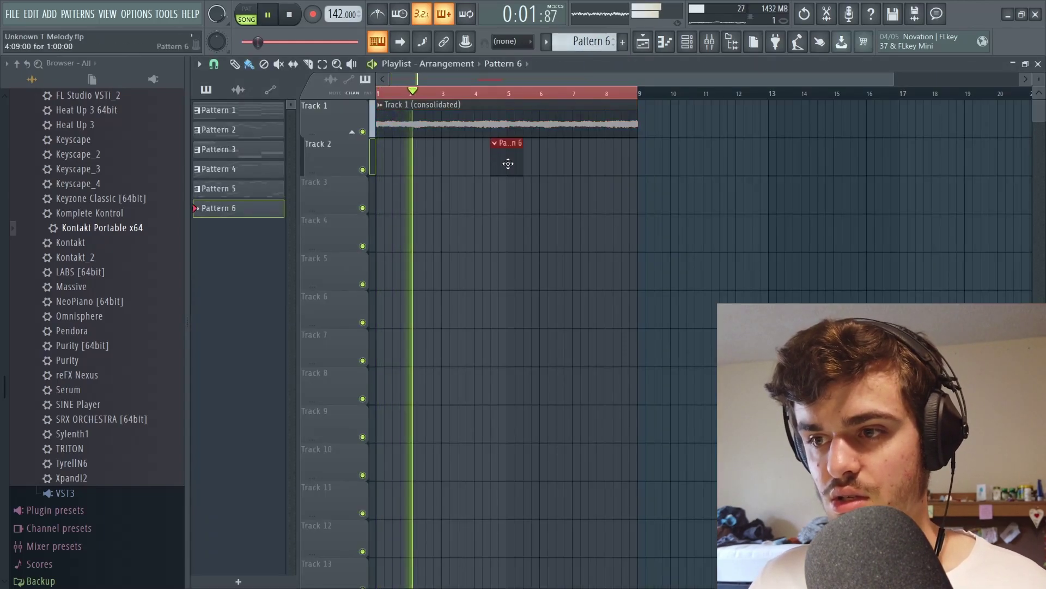
{"action": "left_click_drag", "start_coordinate": [508, 164], "coordinate": [393, 162]}
- Adjust the time-stretching pitch of the consolidated Track 1 audio clip in its channel settings
{"action": "double_click", "coordinate": [430, 117]}
{"action": "scroll", "coordinate": [512, 302], "scroll_direction": "up", "scroll_amount": 2}
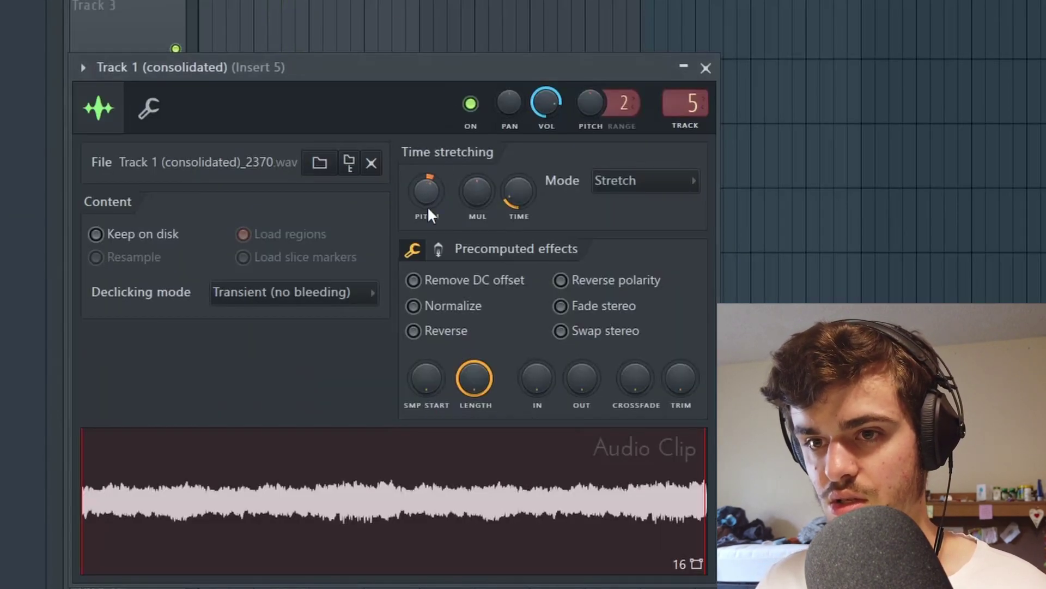
{"action": "key", "text": "space"}
{"action": "left_click_drag", "start_coordinate": [428, 208], "coordinate": [428, 205]}
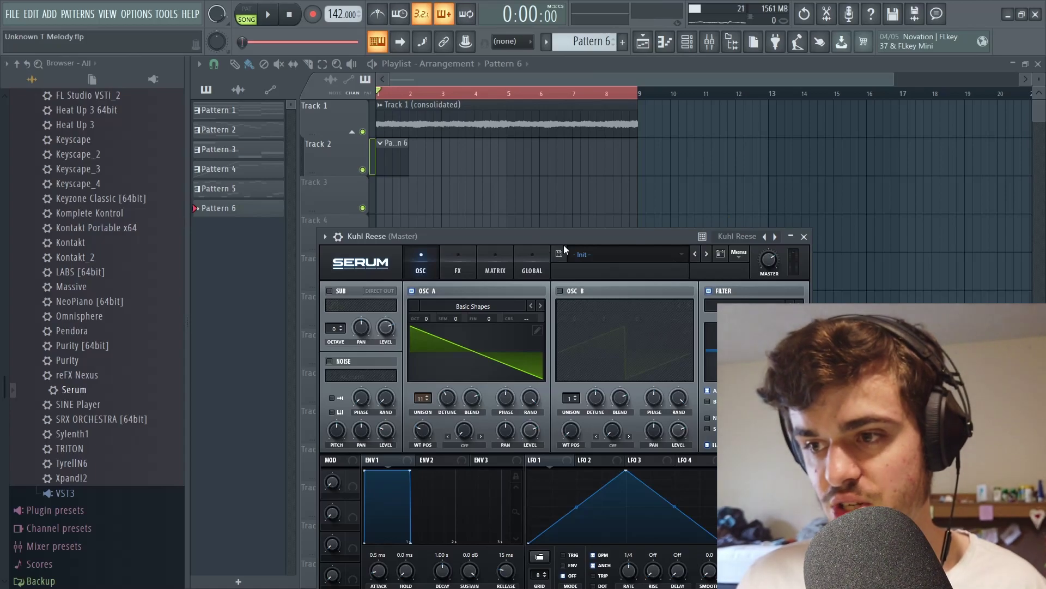
- Load the Reesey Mess 5 [SL] wavetable into Serum's oscillator A and set its wavetable position to 173
{"action": "left_click_drag", "start_coordinate": [563, 245], "coordinate": [569, 81]}
{"action": "left_click", "coordinate": [472, 144]}
{"action": "mouse_move", "coordinate": [474, 185]}
{"action": "left_click", "coordinate": [562, 462]}
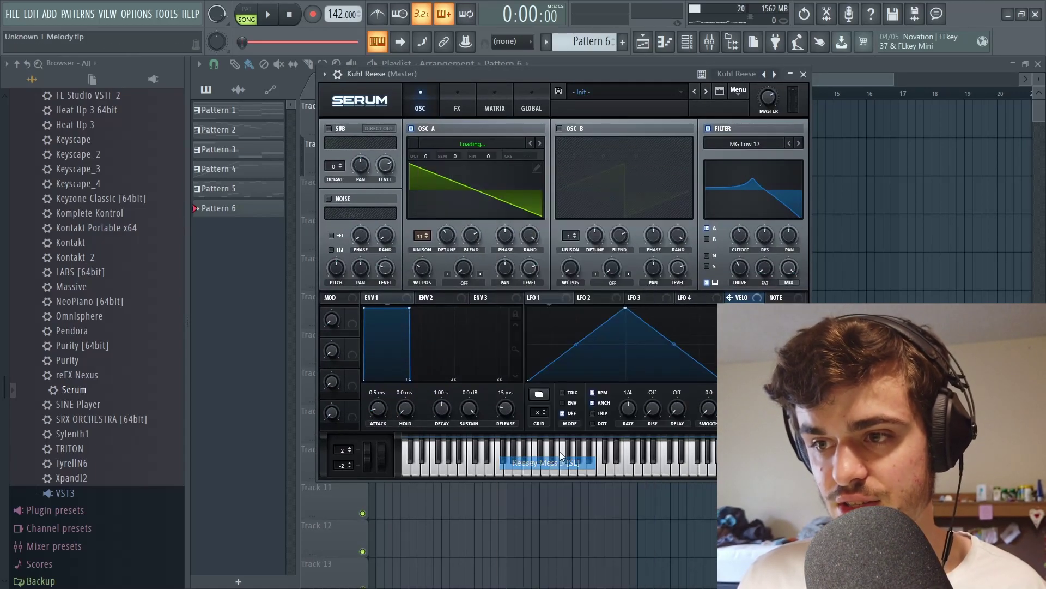
{"action": "left_click_drag", "start_coordinate": [429, 286], "coordinate": [449, 252]}
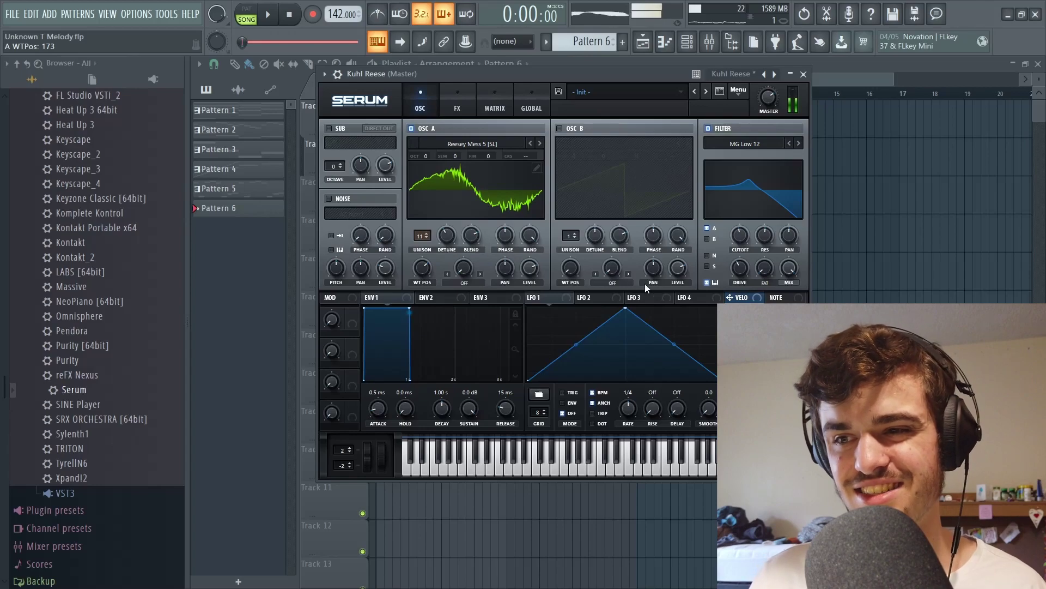
- Play the song and select the 046: Tub.Bells S1 patch in SRX ORCHESTRA's PR-C bank
{"action": "key", "text": "space"}
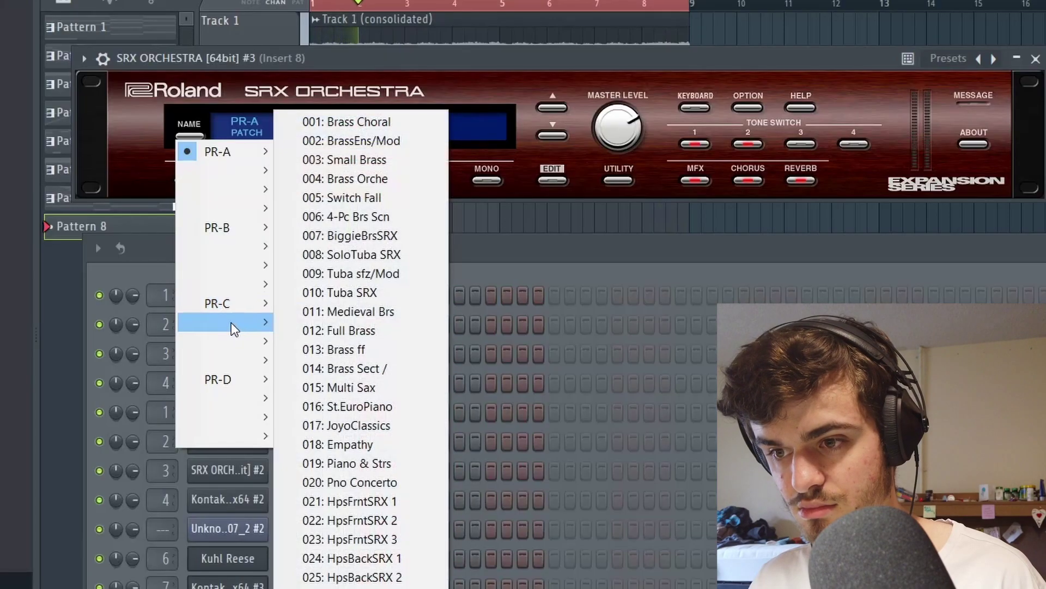
{"action": "mouse_move", "coordinate": [231, 322]}
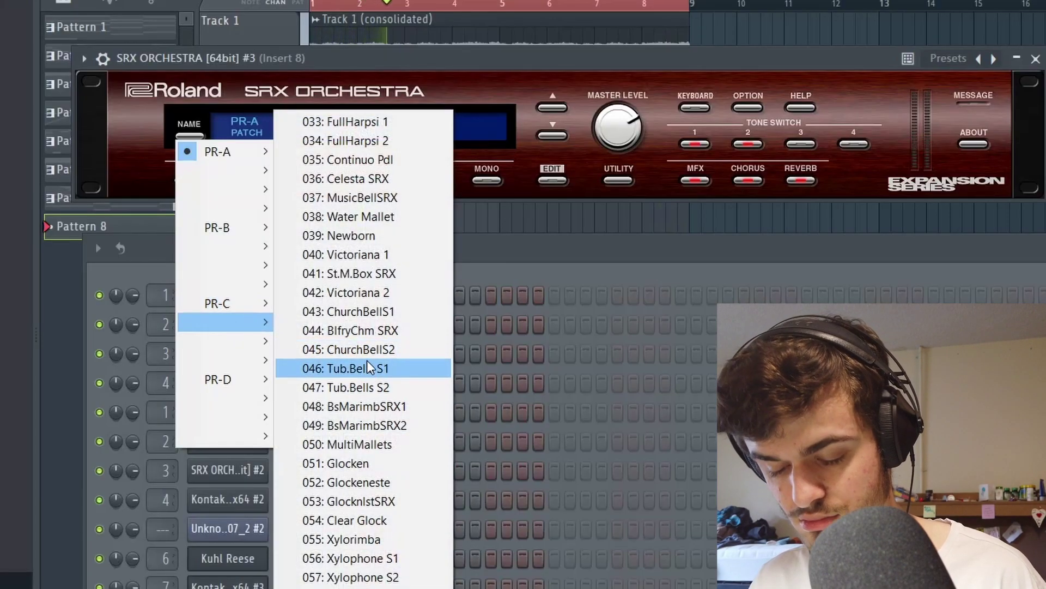
{"action": "left_click", "coordinate": [367, 368]}
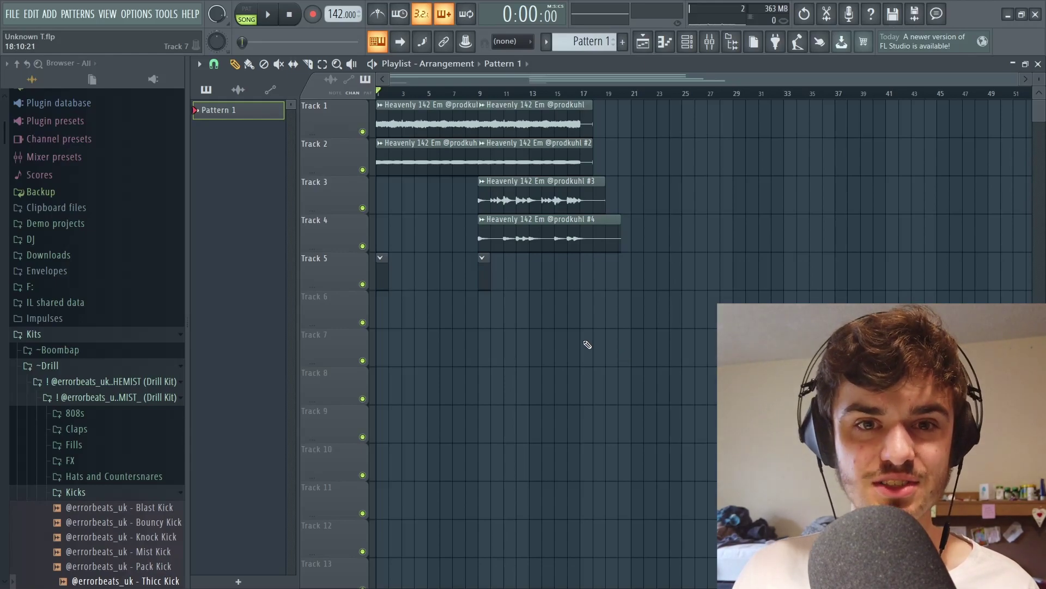
- Play the Unknown T.flp arrangement and add channel 4 clap hits on steps 9, 29 and 41 of Pattern 1
{"action": "key", "text": "space"}
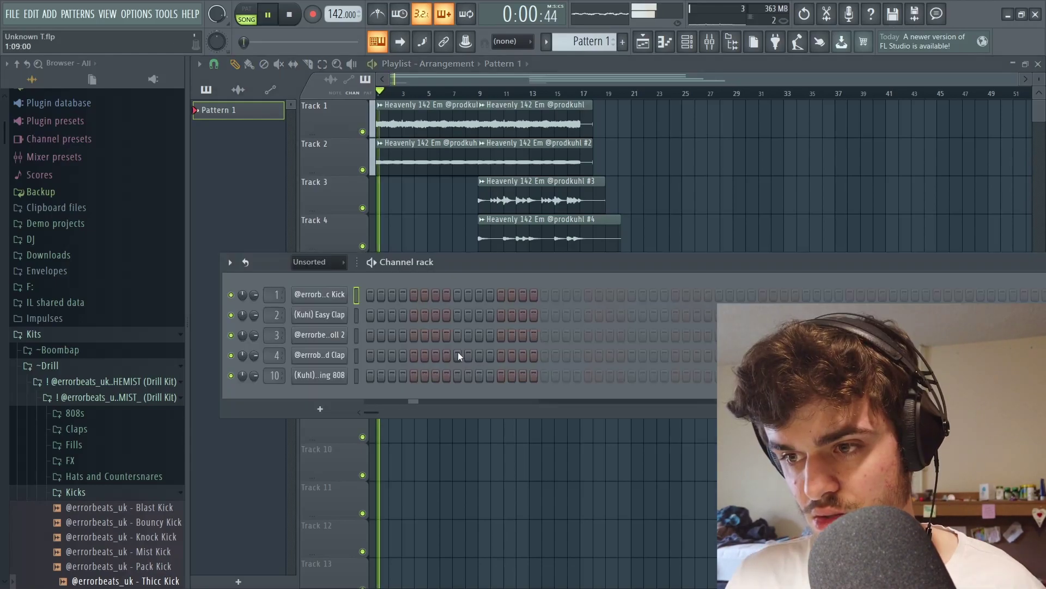
{"action": "left_click", "coordinate": [456, 354]}
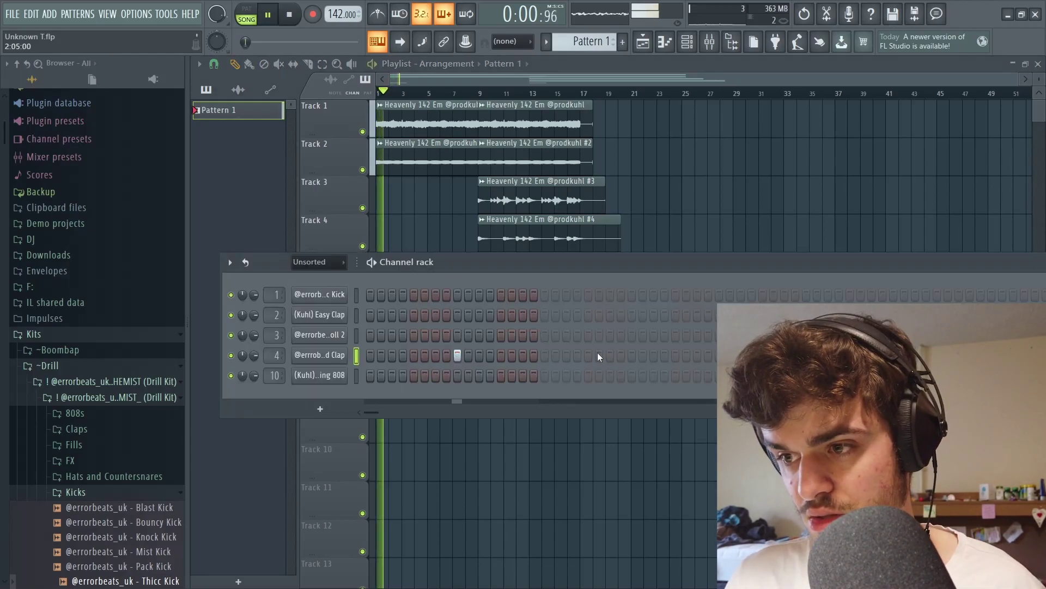
{"action": "left_click", "coordinate": [677, 358]}
{"action": "left_click", "coordinate": [806, 357]}
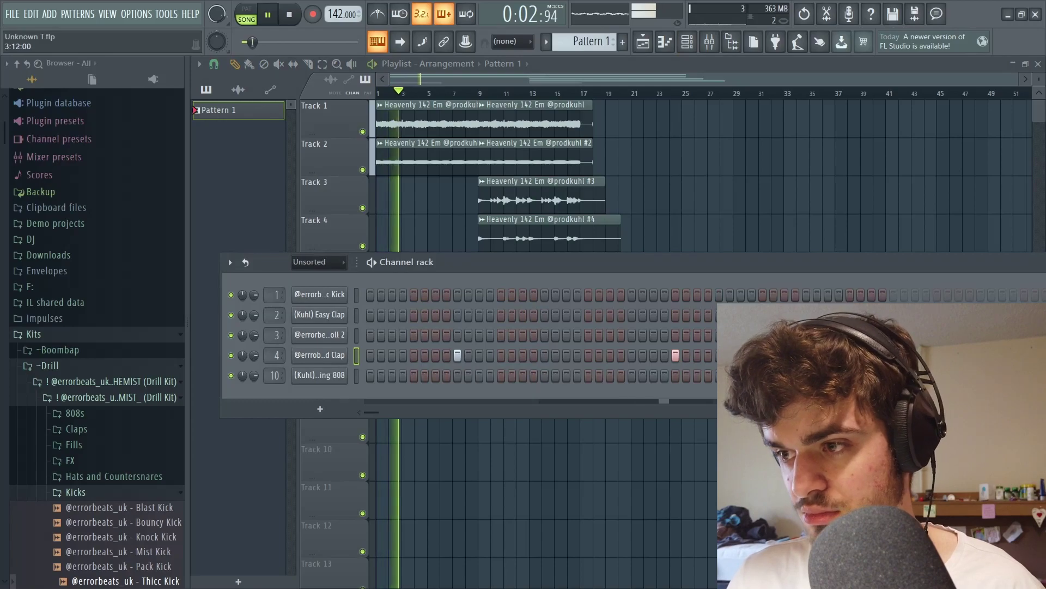
{"action": "left_click_drag", "start_coordinate": [874, 259], "coordinate": [653, 247]}
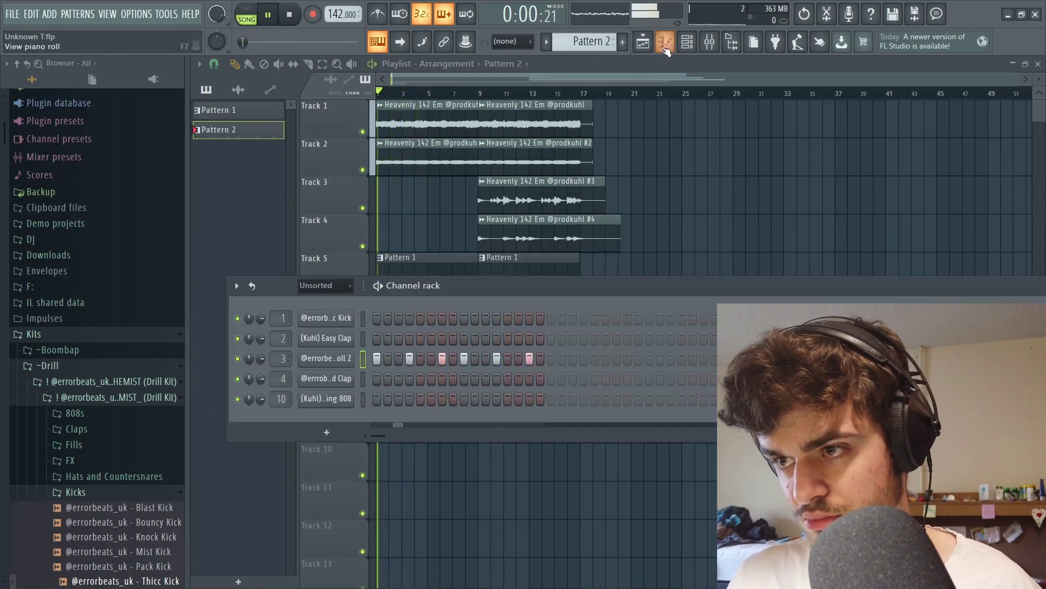
- Repeat the Hat Roll 2 hits across four bars of Pattern 2, add an extra C5 hat in bar 4 and audition it
{"action": "left_click", "coordinate": [668, 43]}
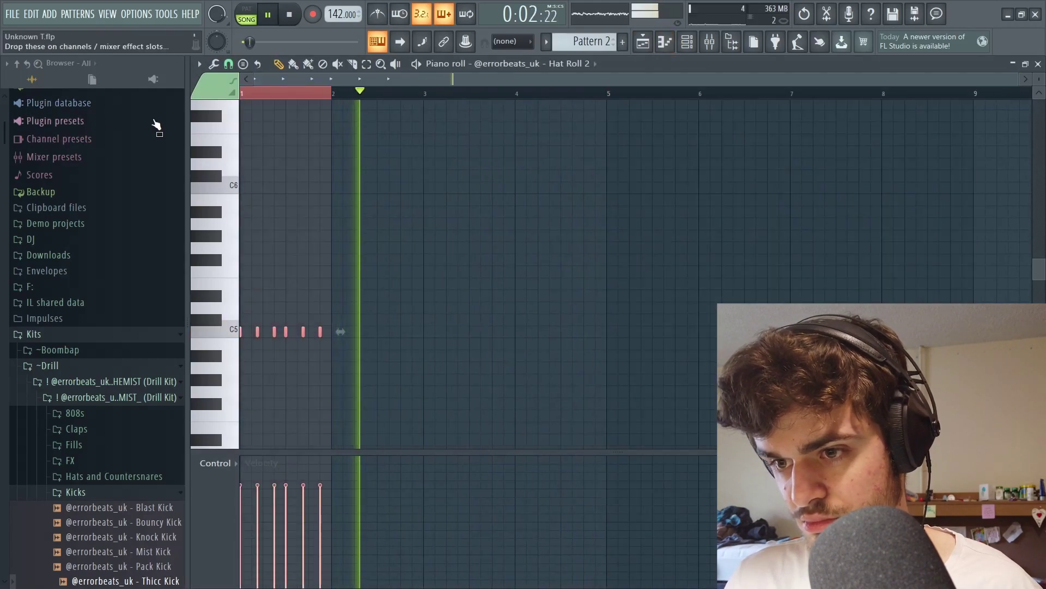
{"action": "key", "text": "ctrl+b"}
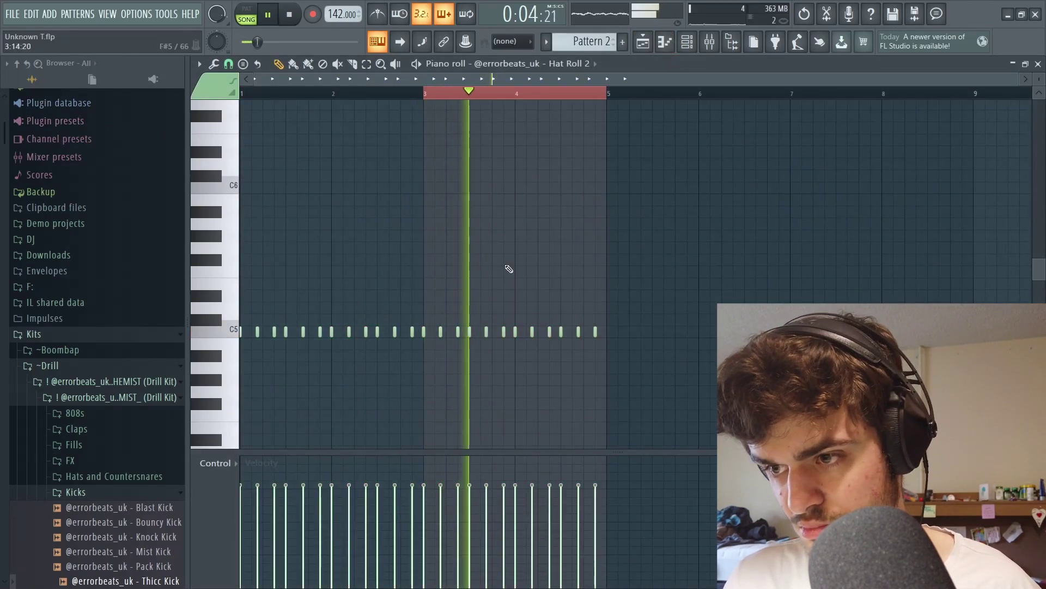
{"action": "left_click", "coordinate": [555, 331]}
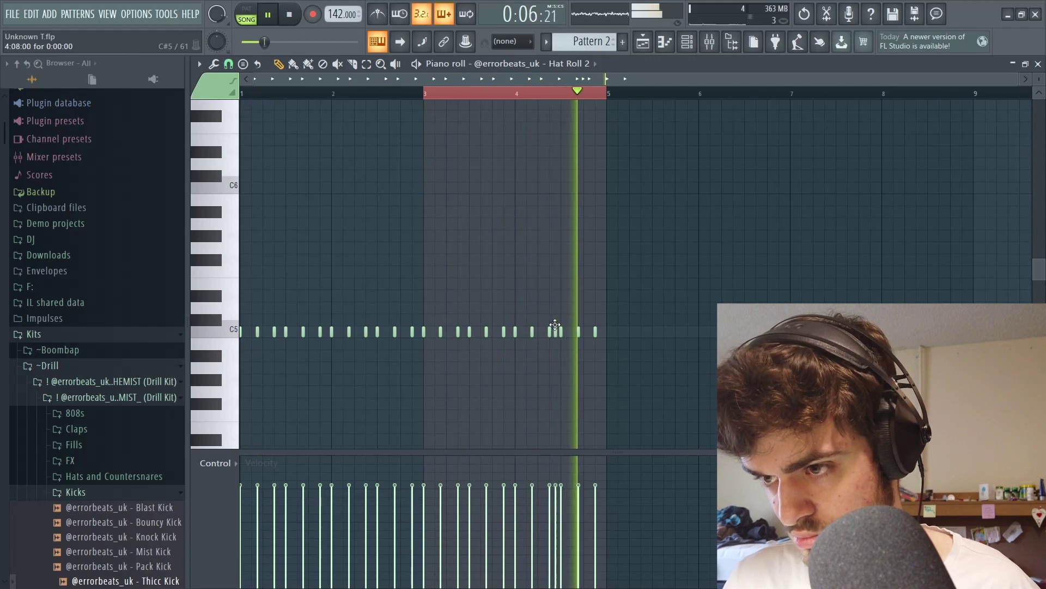
{"action": "key", "text": "space"}
{"action": "key", "text": "space"}
{"action": "left_click", "coordinate": [515, 94]}
{"action": "left_click_drag", "start_coordinate": [1018, 80], "coordinate": [898, 79]}
- Duplicate the four-bar hi-hat pattern into bars 5 to 8 and adjust a hat hit near the end of bar 8
{"action": "key", "text": "ctrl+a"}
{"action": "key", "text": "ctrl+b"}
{"action": "key", "text": "ctrl+d"}
{"action": "key", "text": "space"}
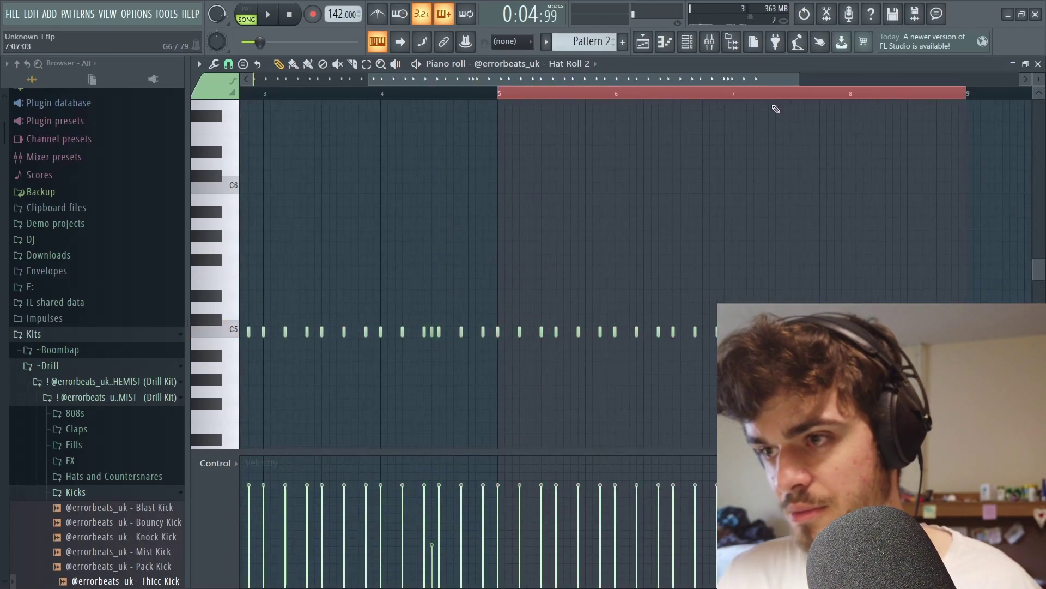
{"action": "key", "text": "space"}
{"action": "left_click_drag", "start_coordinate": [369, 80], "coordinate": [434, 82]}
{"action": "mouse_move", "coordinate": [824, 320]}
{"action": "left_mouse_down"}
{"action": "mouse_move", "coordinate": [824, 333]}
{"action": "mouse_move", "coordinate": [786, 306]}
{"action": "mouse_move", "coordinate": [799, 299]}
{"action": "left_mouse_up"}
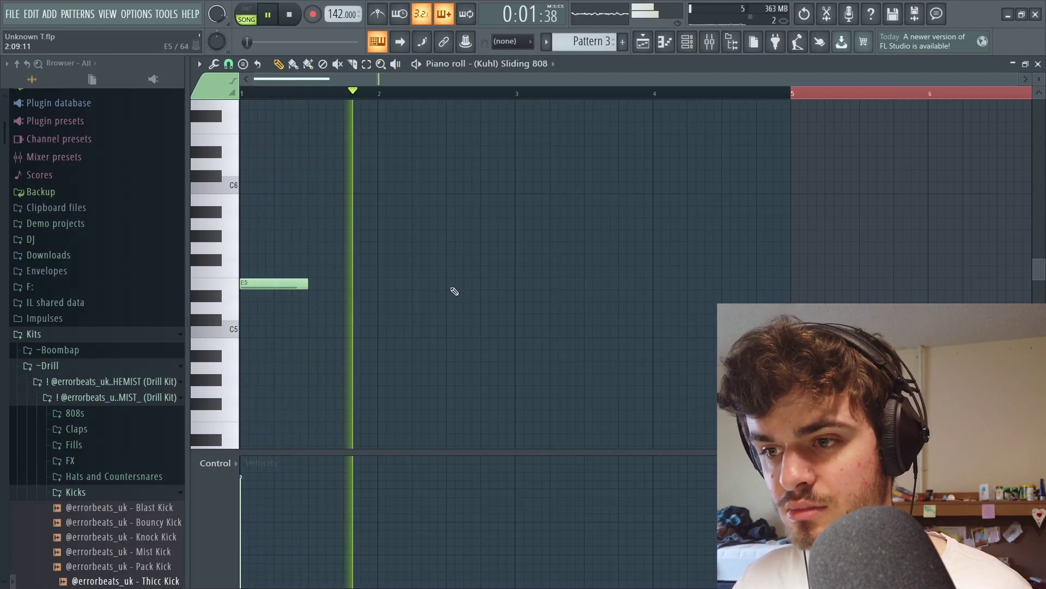
- Add E5 sliding 808 notes in bars 2 and 3 of Pattern 3, plus short C6, B5 and C5 notes in bar 4
{"action": "left_click", "coordinate": [453, 284]}
{"action": "left_click", "coordinate": [517, 284]}
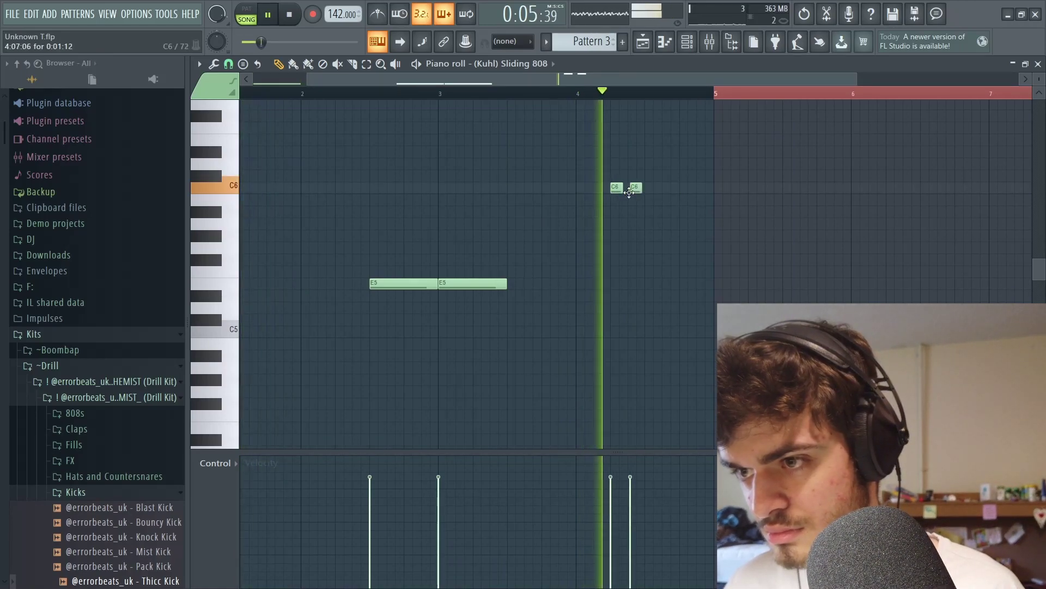
{"action": "key", "text": "space"}
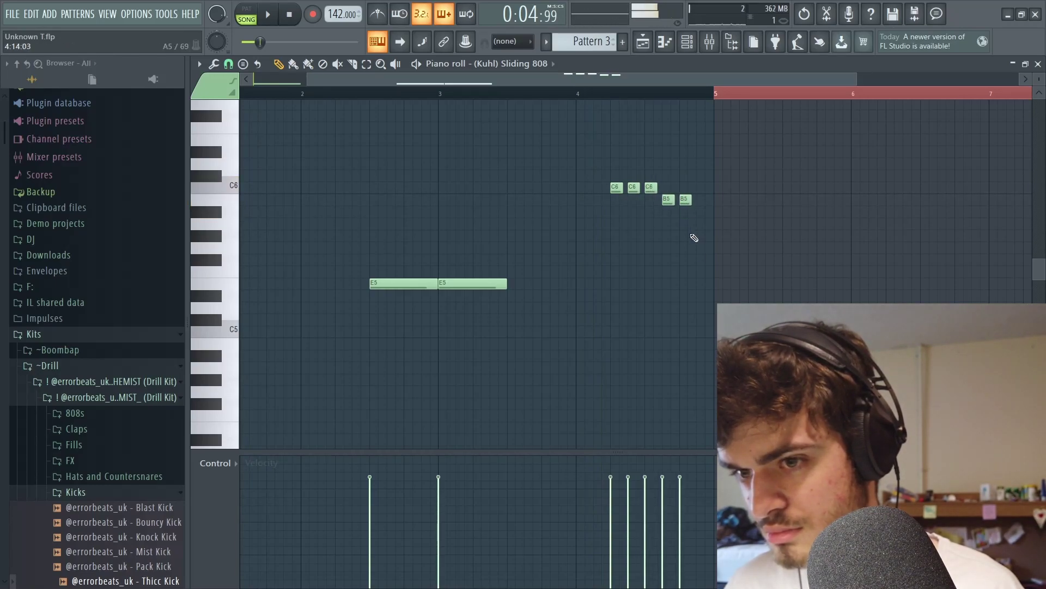
{"action": "key", "text": "space"}
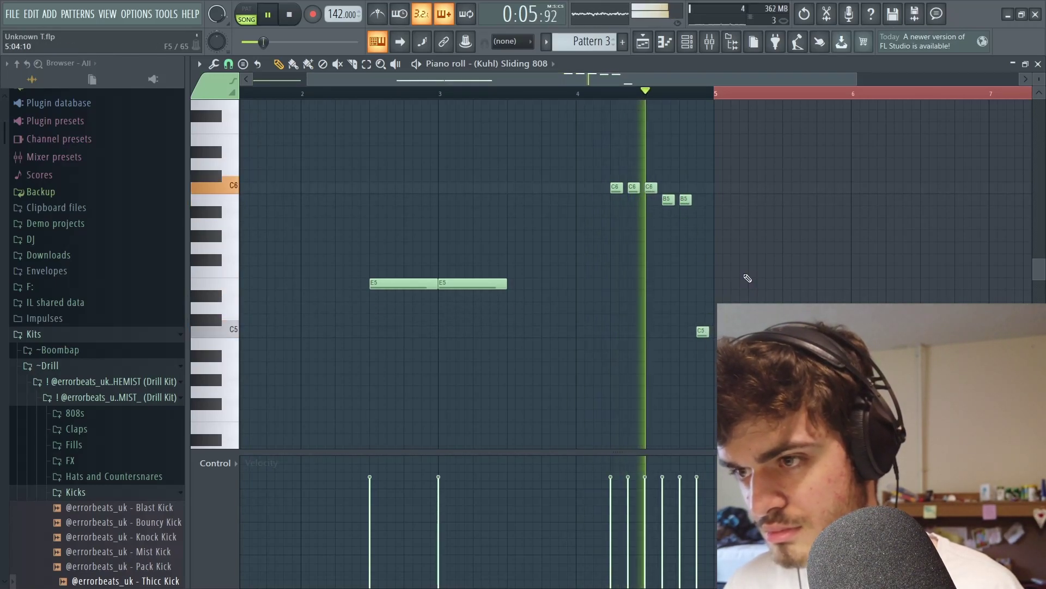
{"action": "key", "text": "space"}
- Duplicate the four-bar sliding 808 notes of Pattern 3 into bars 5 to 8 and delete the middle C6 note in bar 8
{"action": "key", "text": "ctrl+a"}
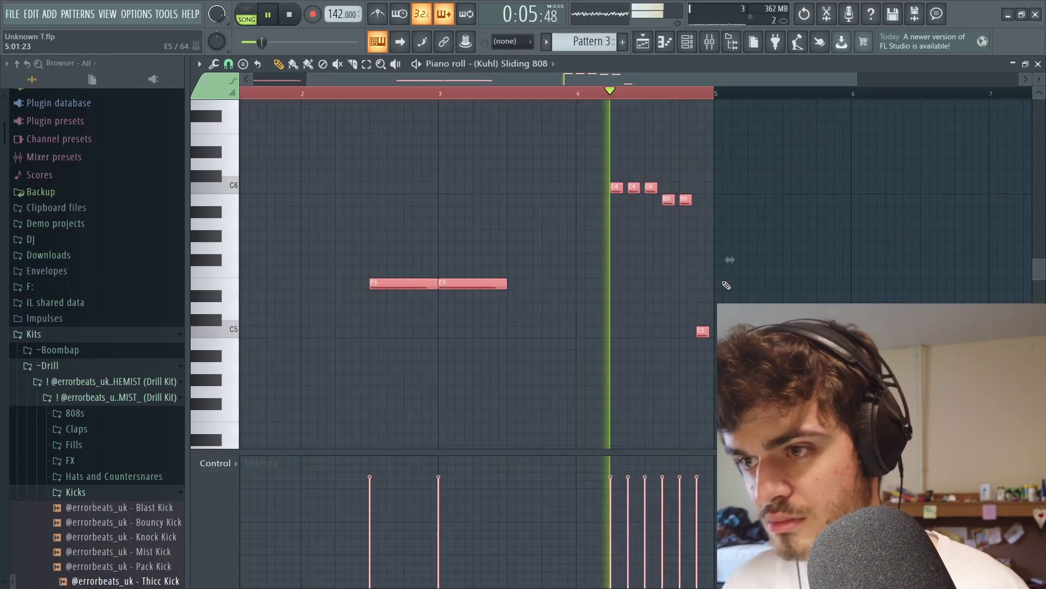
{"action": "key", "text": "ctrl+b"}
{"action": "right_click", "coordinate": [672, 233]}
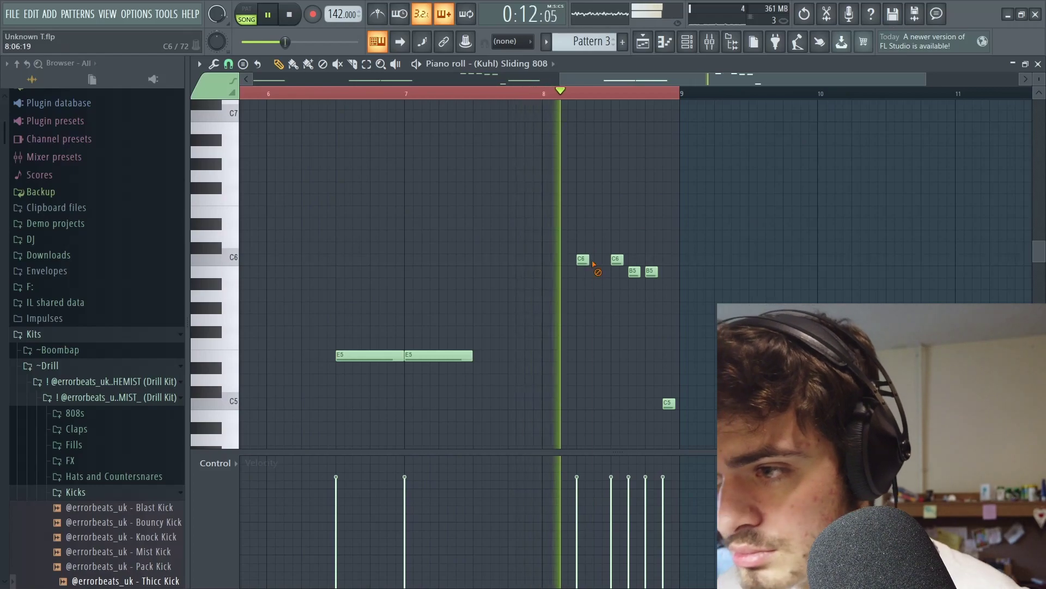
- Replace the first C6 note in bar 8 with three consecutive short C5 notes and audition them
{"action": "key", "text": "space"}
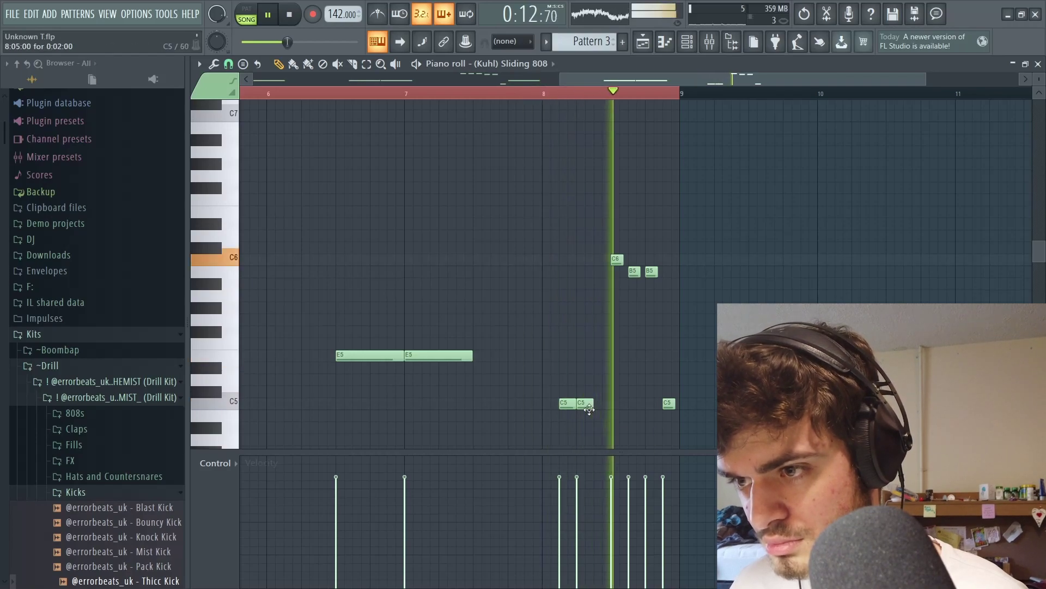
{"action": "key", "text": "space"}
{"action": "left_click", "coordinate": [597, 404]}
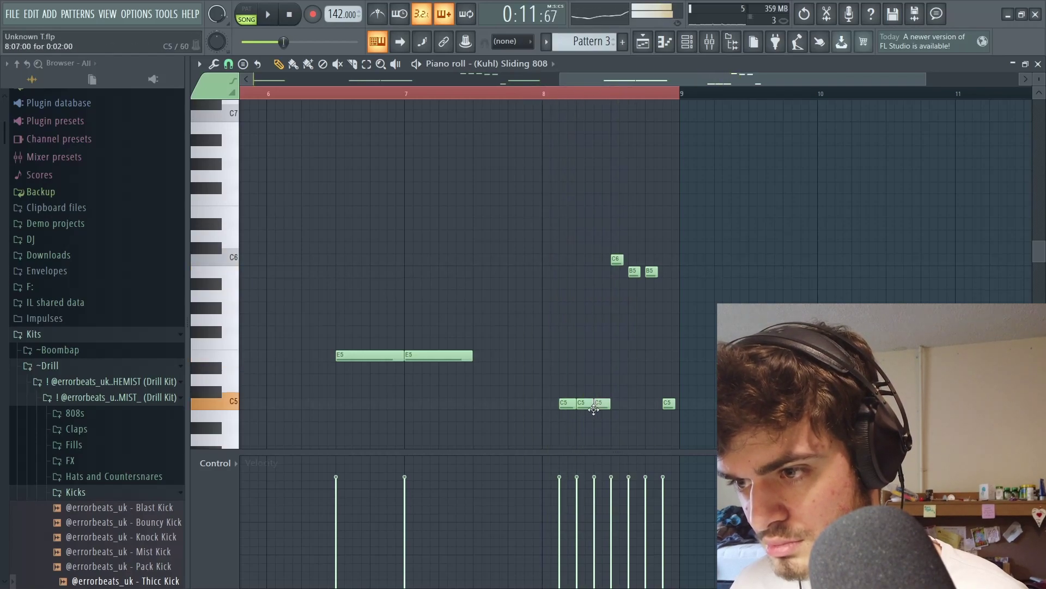
{"action": "key", "text": "space"}
{"action": "key", "text": "space"}
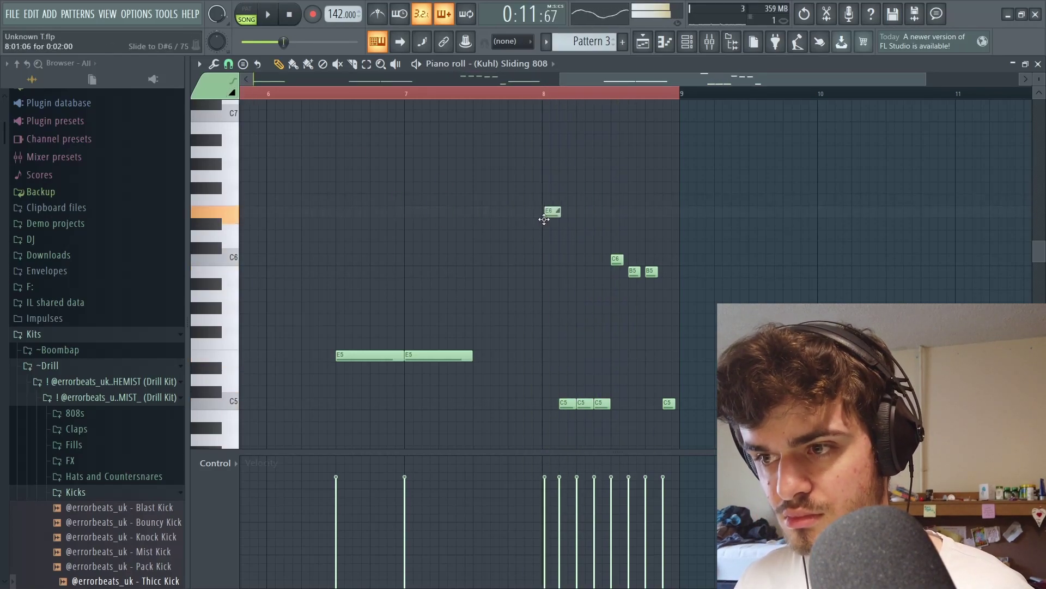
- Place an E6 slide note at the start of bar 8, adjust the slide's placement there and audition it
{"action": "key", "text": "space"}
{"action": "right_click", "coordinate": [585, 211]}
{"action": "key", "text": "space"}
{"action": "key", "text": "space"}
{"action": "key", "text": "space"}
{"action": "left_click", "coordinate": [581, 211]}
{"action": "key", "text": "space"}
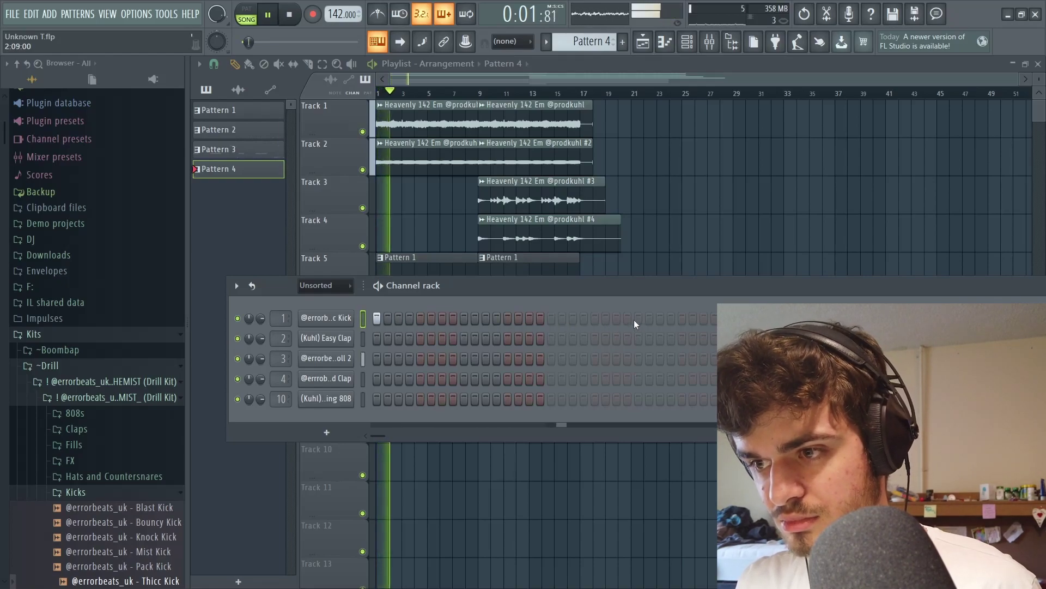
- Add channel 1 kick hits on steps 25, 33 and 53 of Pattern 4
{"action": "left_click", "coordinate": [638, 319]}
{"action": "left_click_drag", "start_coordinate": [763, 283], "coordinate": [465, 262]}
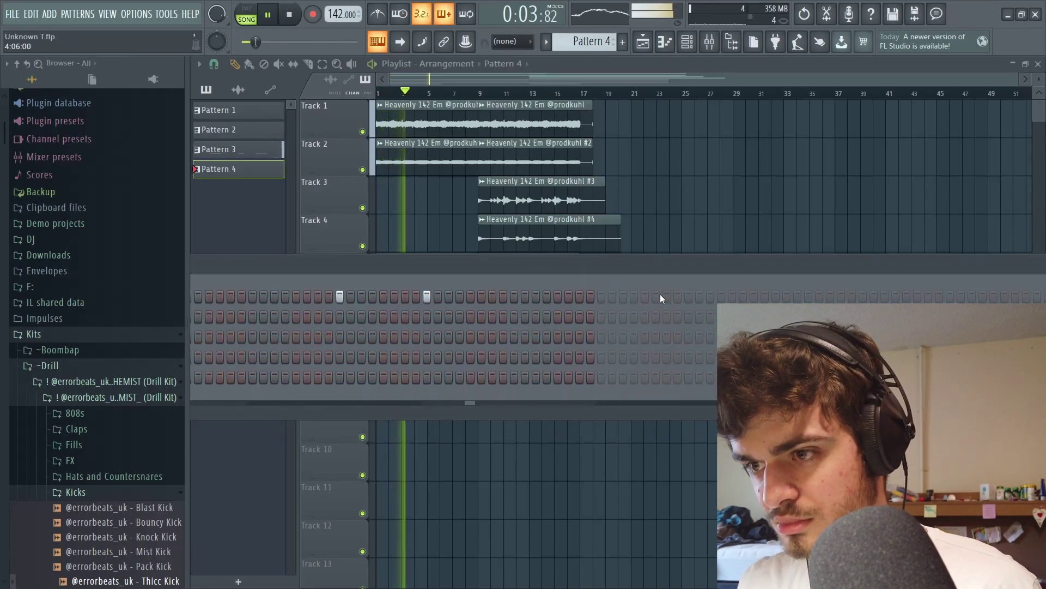
{"action": "left_click", "coordinate": [645, 297]}
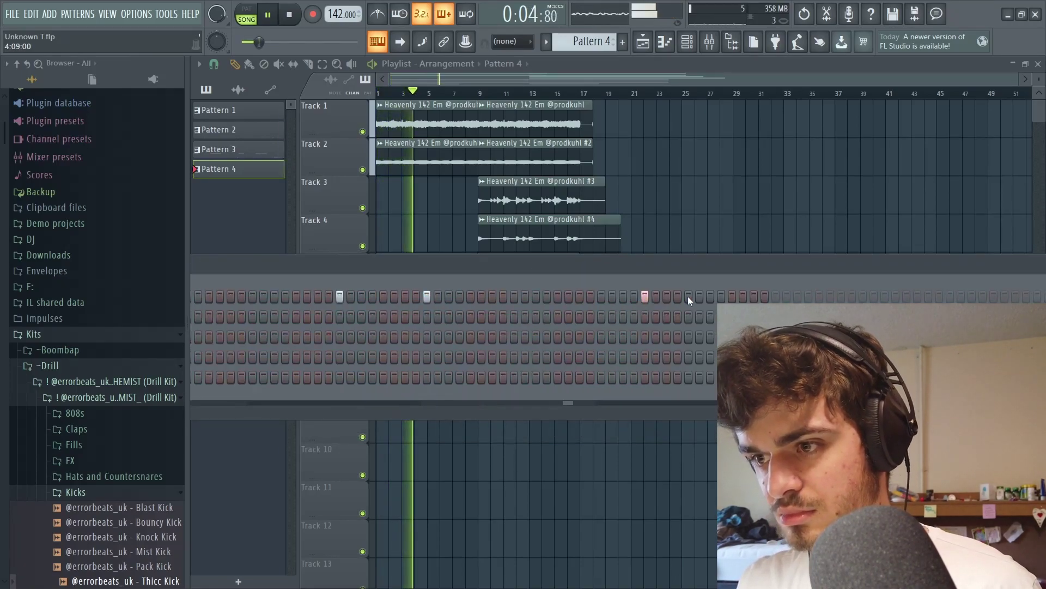
- Stop playback and open the (Kuhl) Easy Clap channel of Pattern 5 in the piano roll
{"action": "left_click", "coordinate": [675, 43]}
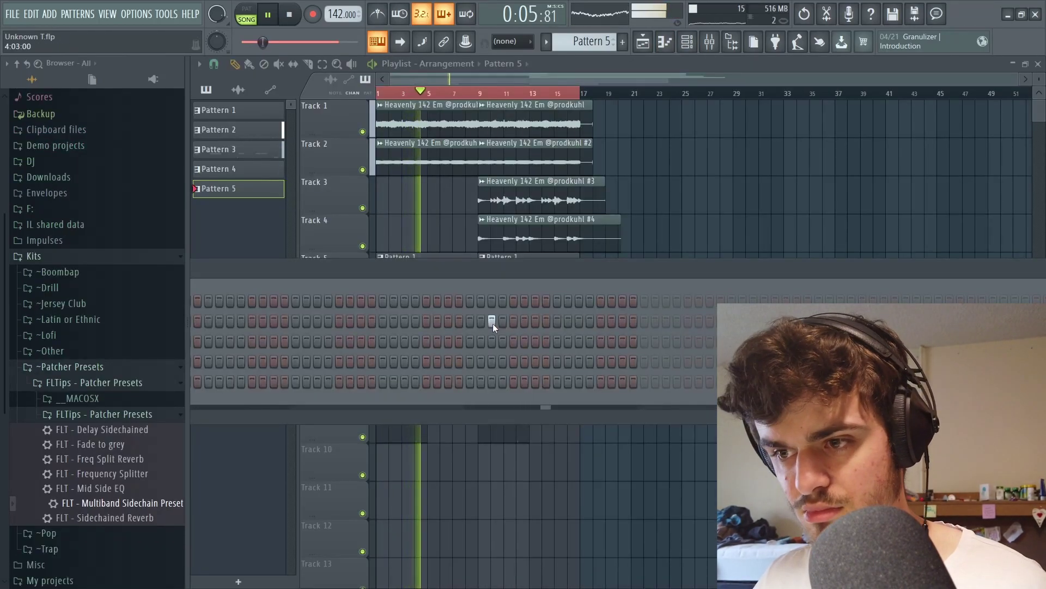
{"action": "key", "text": "space"}
{"action": "left_click_drag", "start_coordinate": [555, 263], "coordinate": [904, 262]}
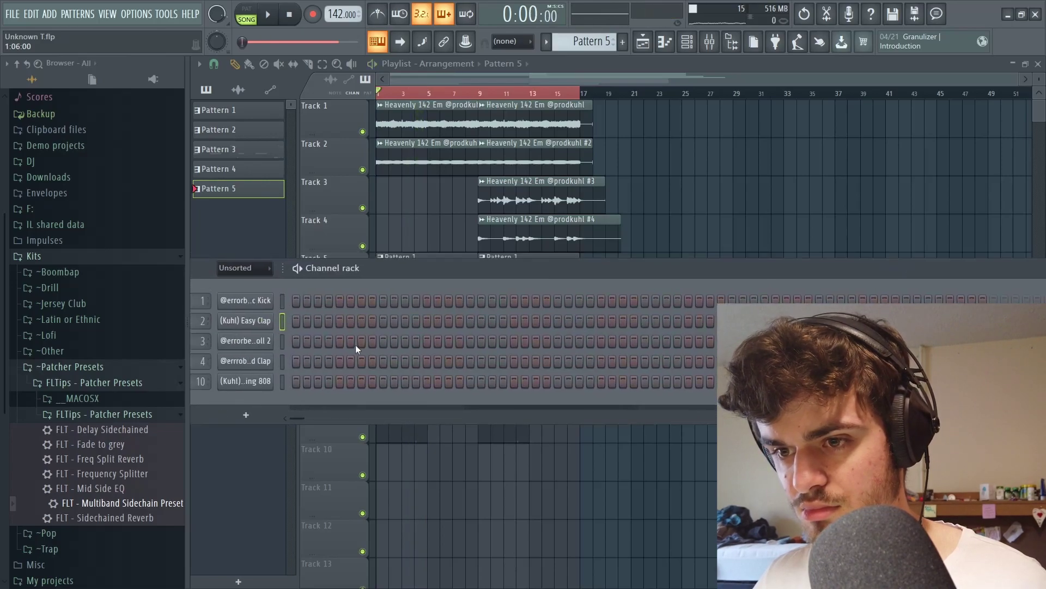
{"action": "left_click", "coordinate": [247, 321]}
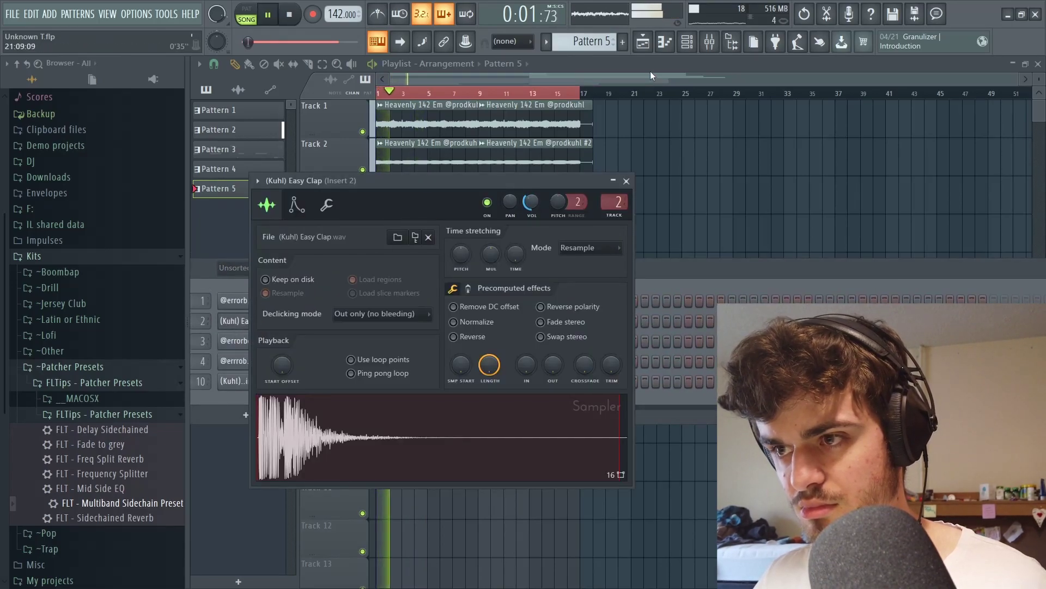
{"action": "key", "text": "F7"}
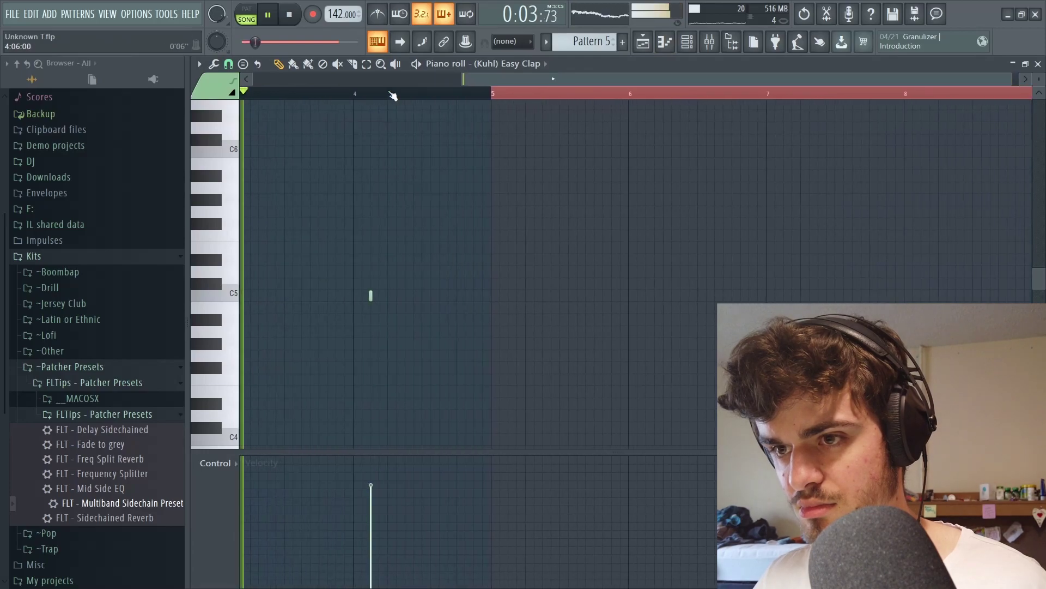
- Add a second C5 clap hit in bar 4 at 4:11:00 and audition its timing
{"action": "left_click", "coordinate": [440, 295]}
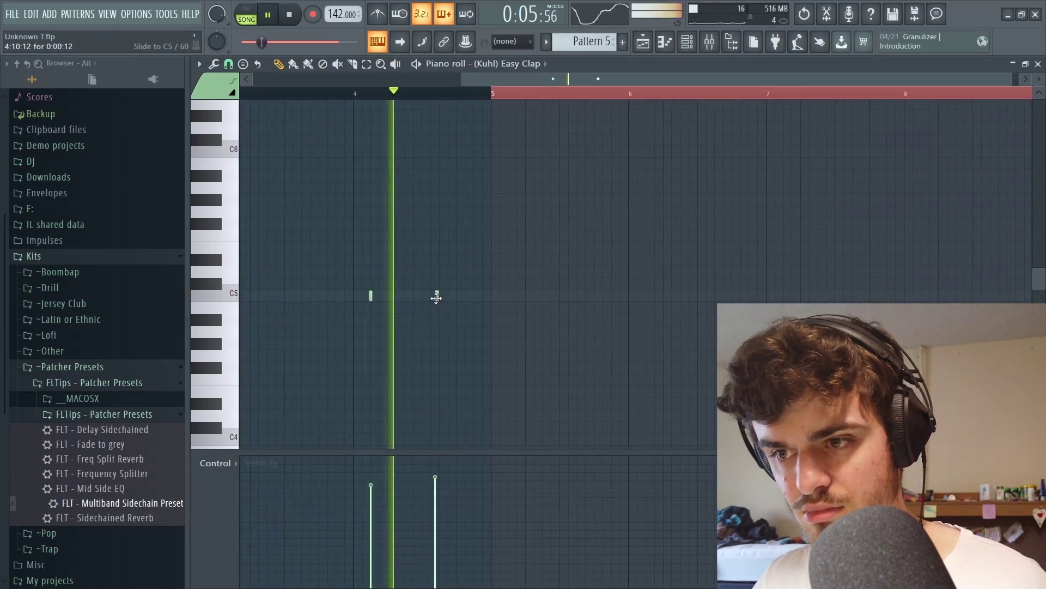
{"action": "key", "text": "space"}
{"action": "key", "text": "space"}
{"action": "left_click_drag", "start_coordinate": [441, 295], "coordinate": [370, 298]}
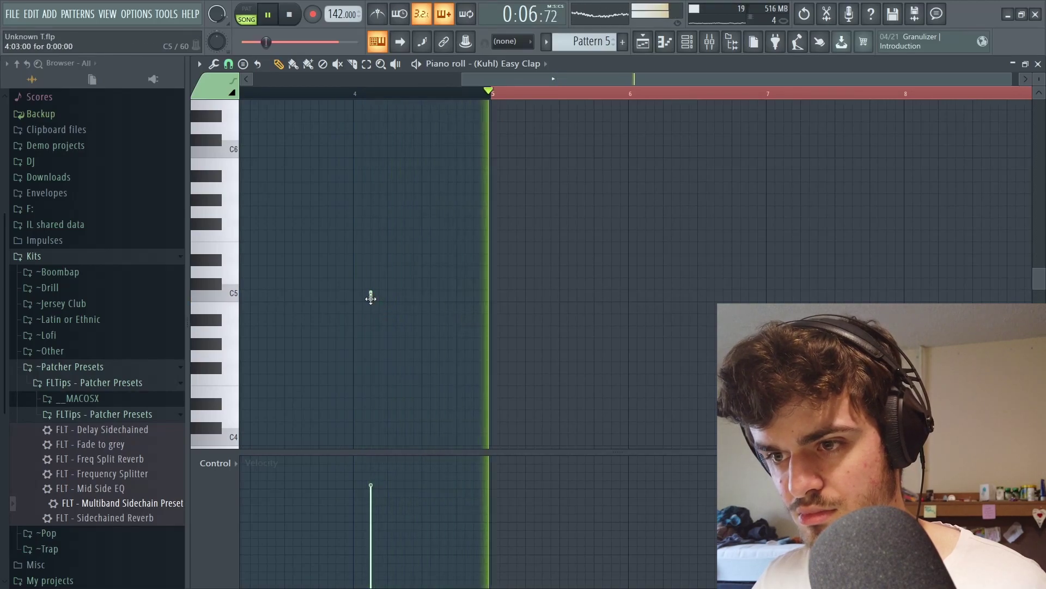
{"action": "key", "text": "space"}
{"action": "left_click", "coordinate": [436, 297]}
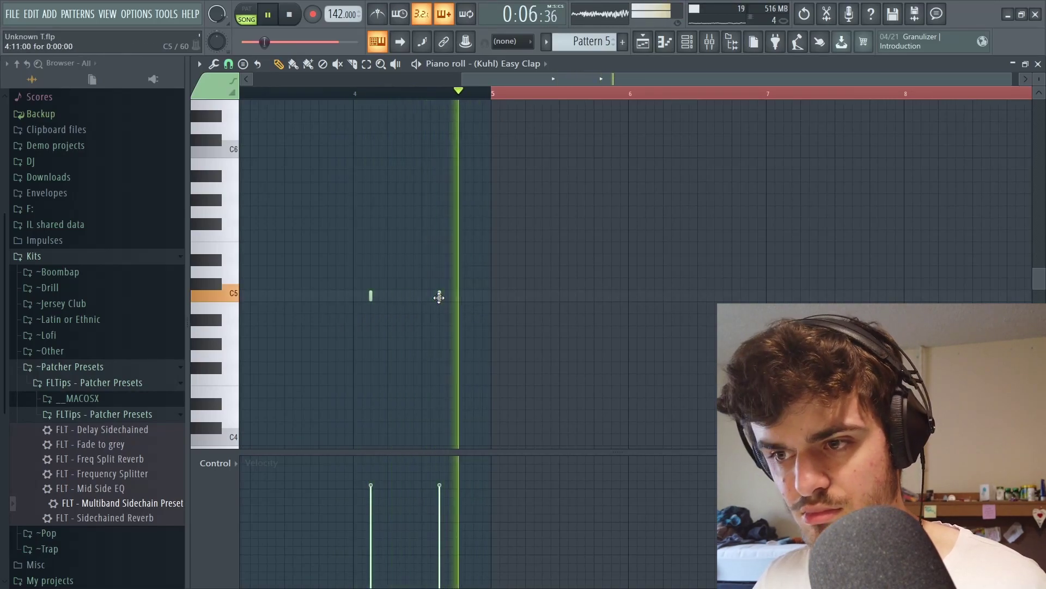
{"action": "mouse_move", "coordinate": [440, 297]}
{"action": "left_mouse_down"}
{"action": "mouse_move", "coordinate": [476, 297]}
{"action": "mouse_move", "coordinate": [439, 297]}
{"action": "left_mouse_up"}
{"action": "key", "text": "space"}
{"action": "key", "text": "space"}
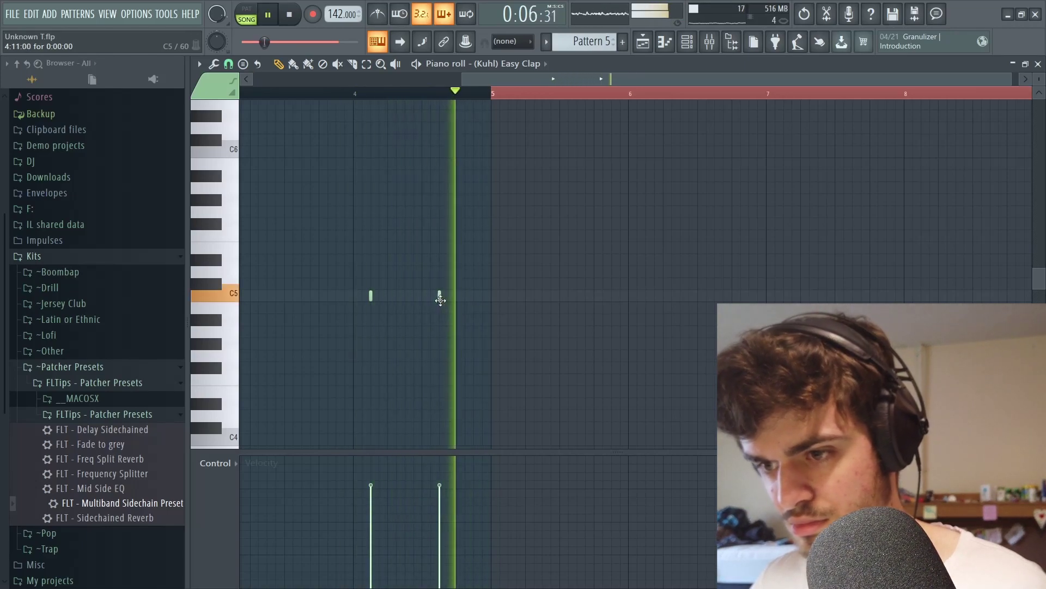
- Add another C5 clap at 4:12 and make the 4:11 hit noticeably softer than it, auditioning the result
{"action": "left_click_drag", "start_coordinate": [439, 527], "coordinate": [439, 538]}
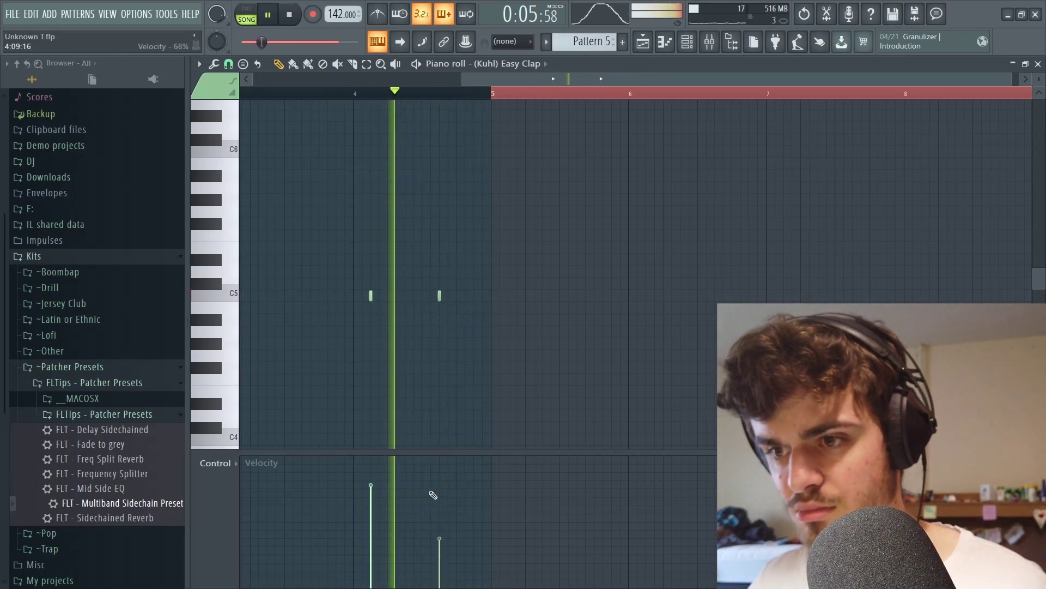
{"action": "key", "text": "space"}
{"action": "left_click", "coordinate": [449, 297]}
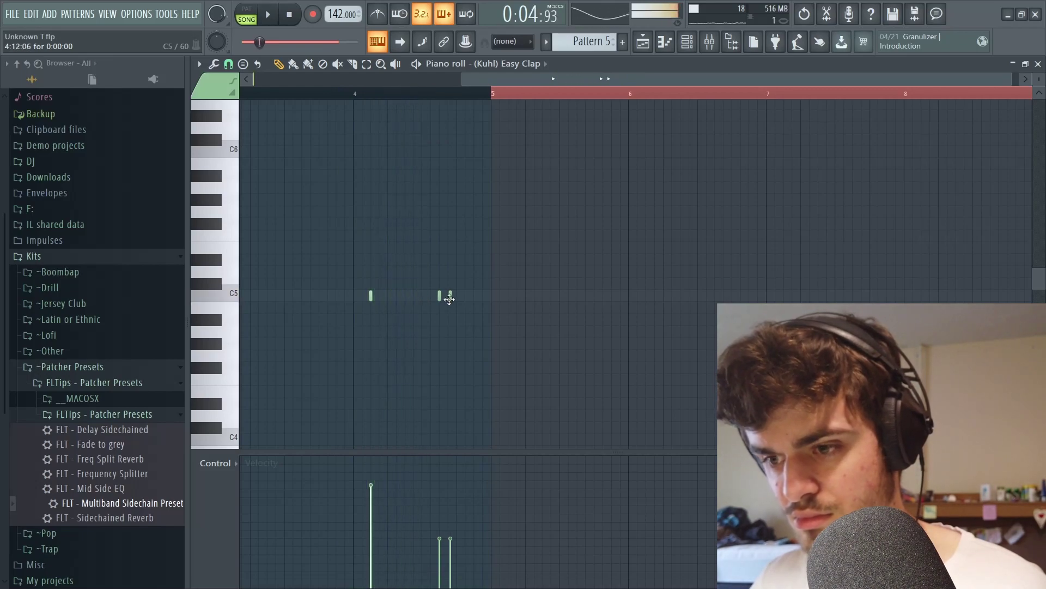
{"action": "left_click_drag", "start_coordinate": [450, 299], "coordinate": [448, 298]}
{"action": "left_click_drag", "start_coordinate": [449, 537], "coordinate": [448, 499]}
{"action": "key", "text": "space"}
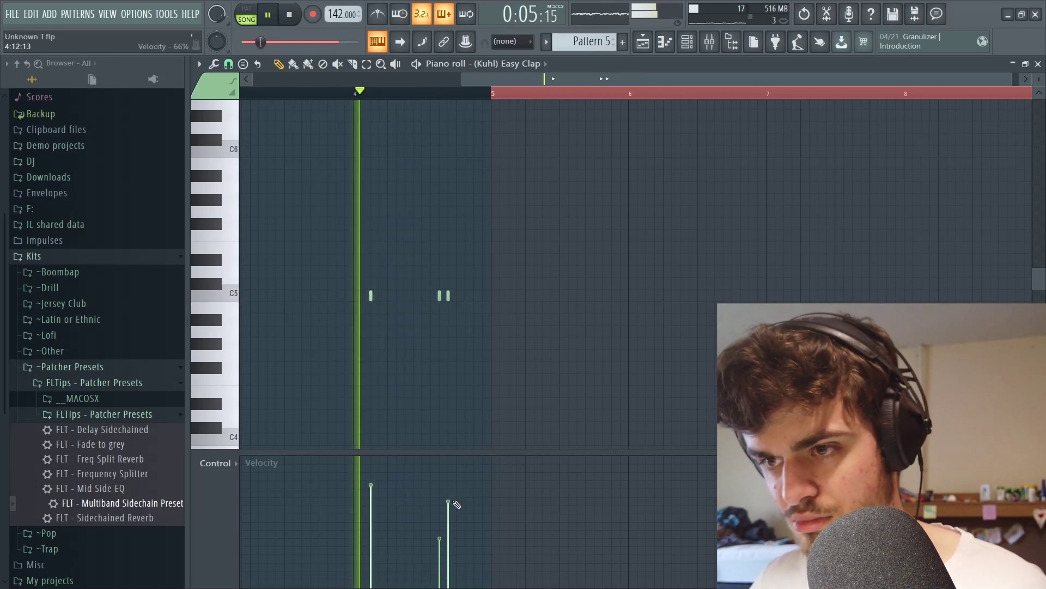
- Duplicate the four-bar clap pattern into bars 5 to 8 and delete the earliest clap hit in bar 4
{"action": "key", "text": "ctrl+a"}
{"action": "key", "text": "ctrl+b"}
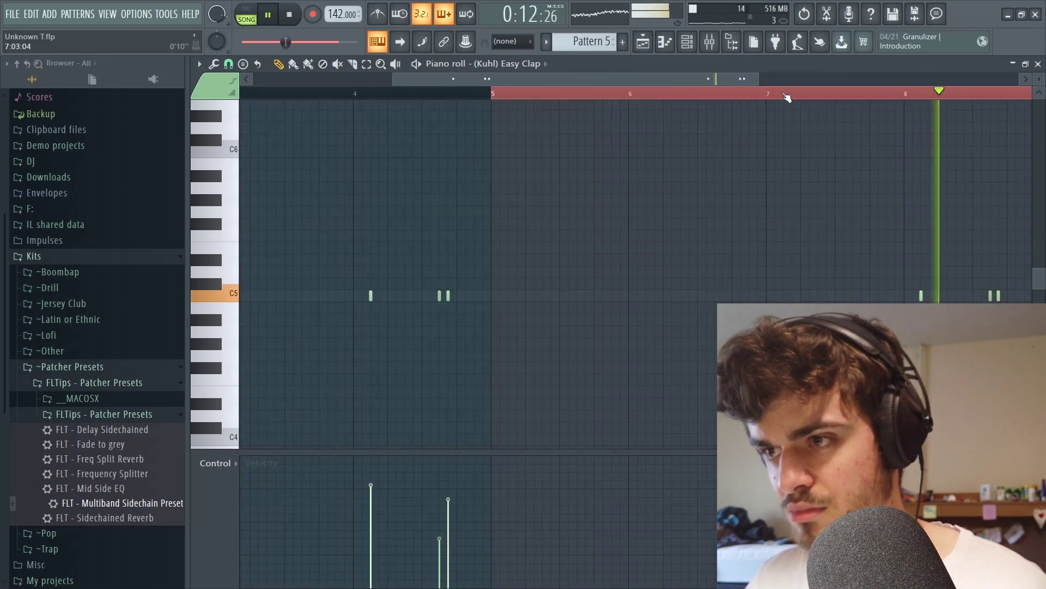
{"action": "scroll", "coordinate": [762, 103], "scroll_direction": "right", "scroll_amount": 3}
{"action": "scroll", "coordinate": [528, 251], "scroll_direction": "left", "scroll_amount": 4}
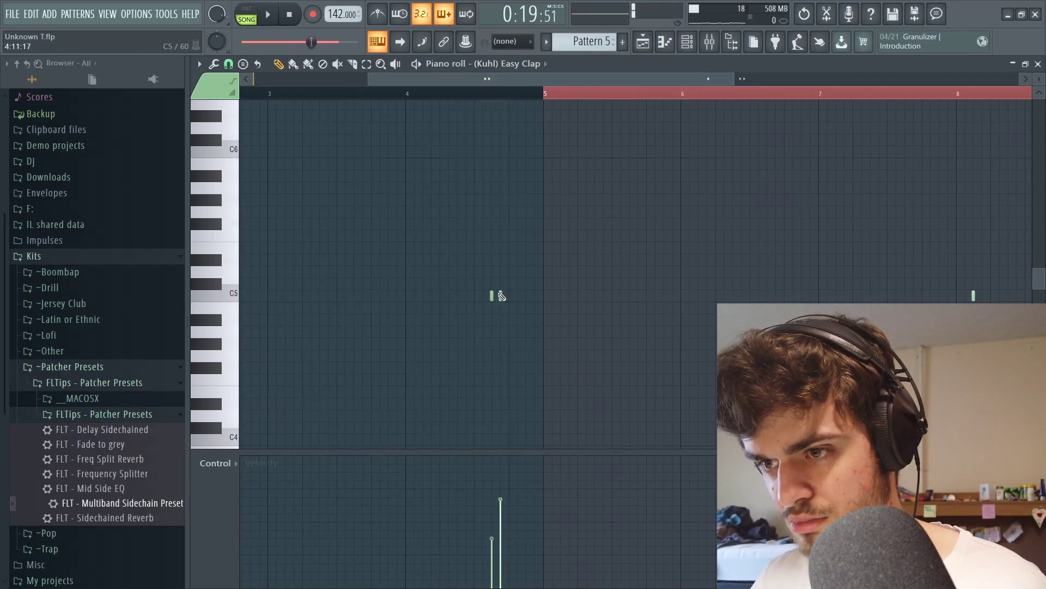
{"action": "right_click", "coordinate": [501, 295]}
- Add a C5 clap at 8:04, right after the first clap of bar 8, and lower its velocity
{"action": "scroll", "coordinate": [510, 286], "scroll_direction": "right", "scroll_amount": 5}
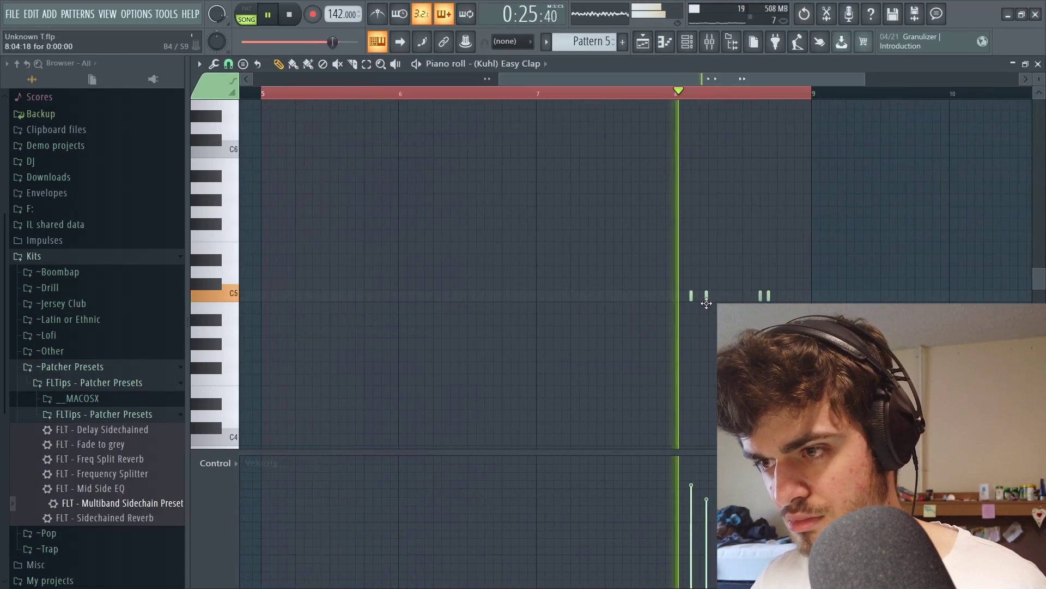
{"action": "left_click_drag", "start_coordinate": [707, 303], "coordinate": [701, 305]}
{"action": "key", "text": "space"}
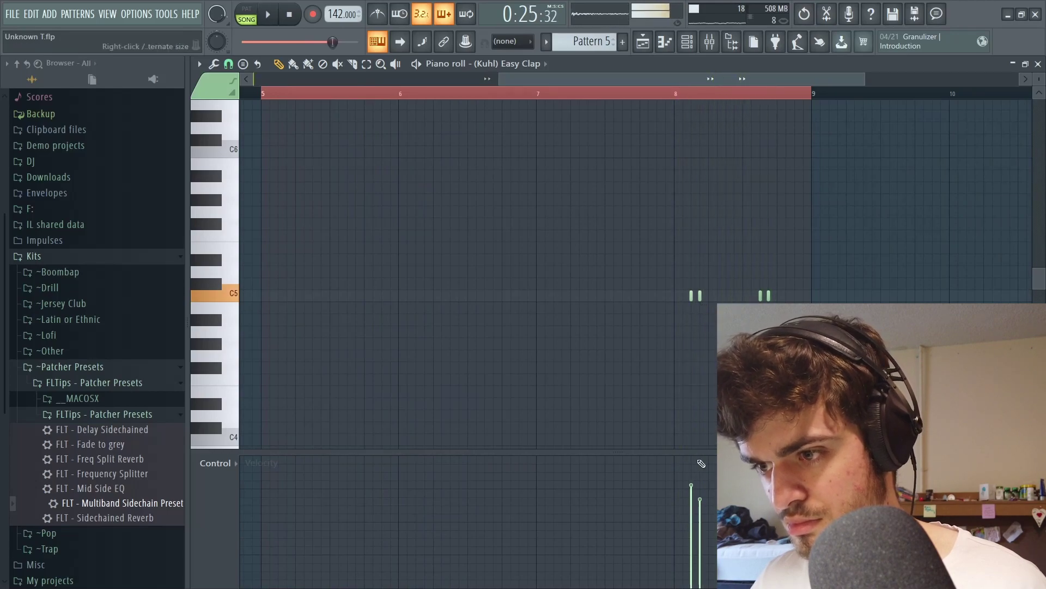
{"action": "key", "text": "space"}
{"action": "left_click", "coordinate": [700, 541]}
- Add a third C5 clap at 8:05 and taper the velocities of the three-hit run downwards while auditioning it
{"action": "left_click_drag", "start_coordinate": [707, 292], "coordinate": [709, 291]}
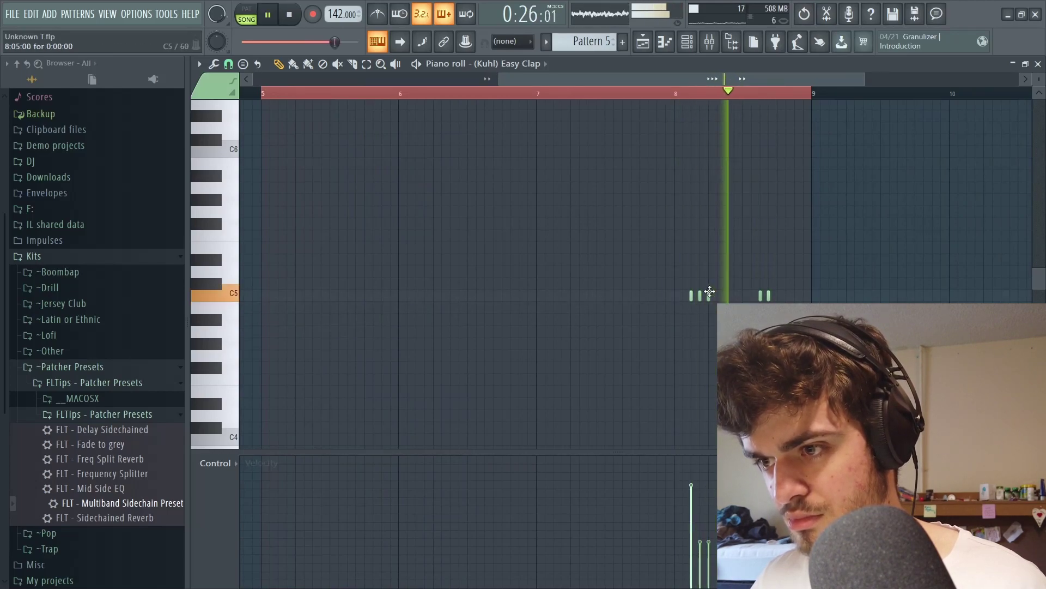
{"action": "left_click_drag", "start_coordinate": [715, 534], "coordinate": [714, 573]}
{"action": "key", "text": "space"}
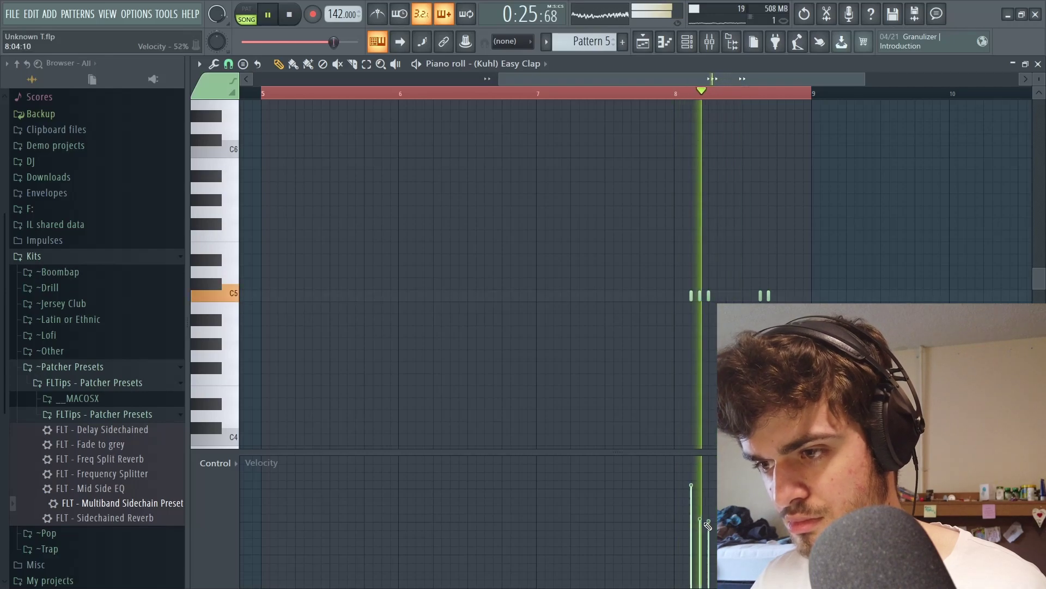
{"action": "key", "text": "space"}
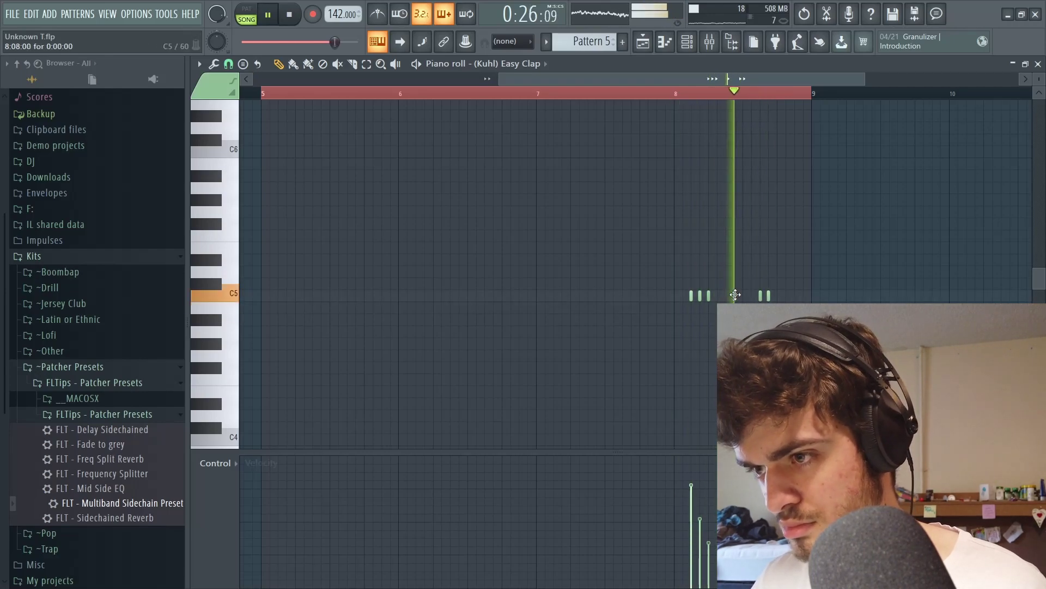